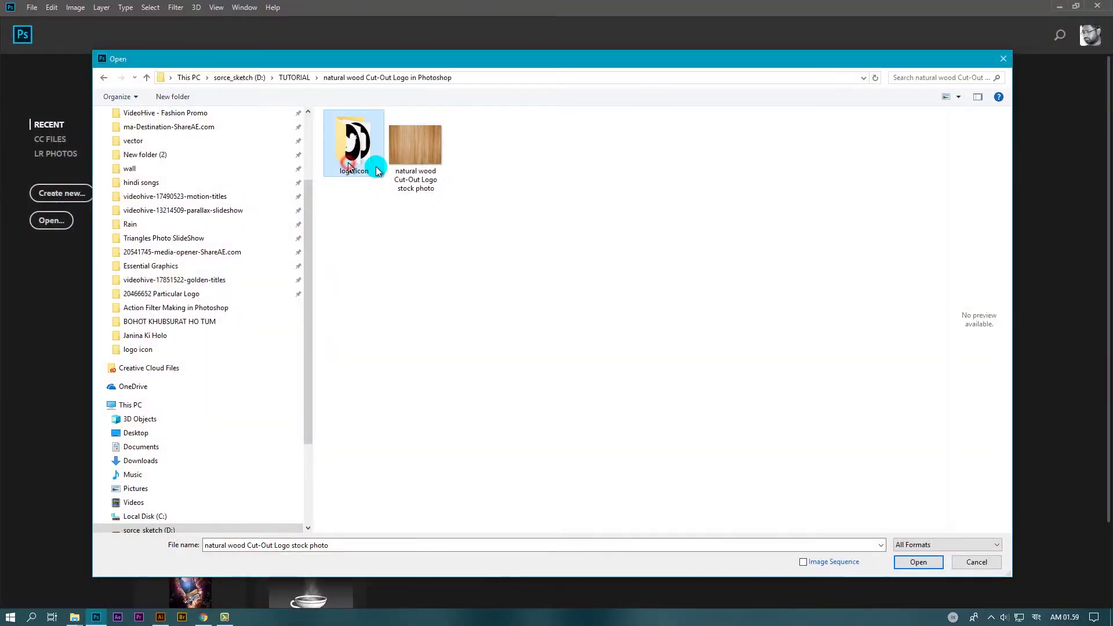
- Open the natural wood Cut-Out Logo stock photo as the document's wood background
click(406, 152)
click(916, 562)
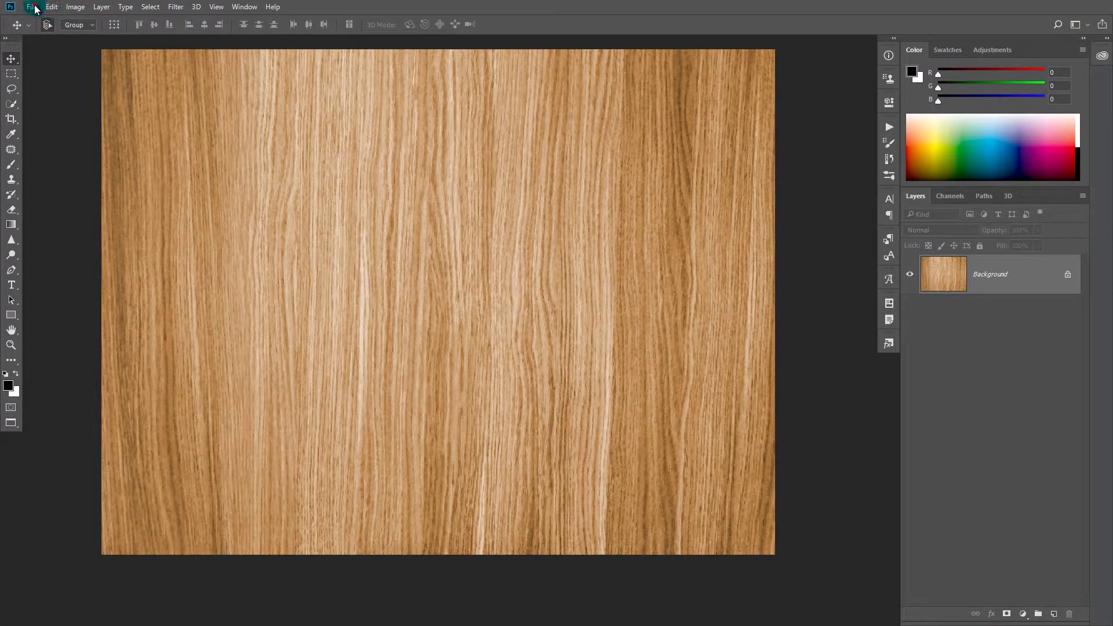
click(32, 7)
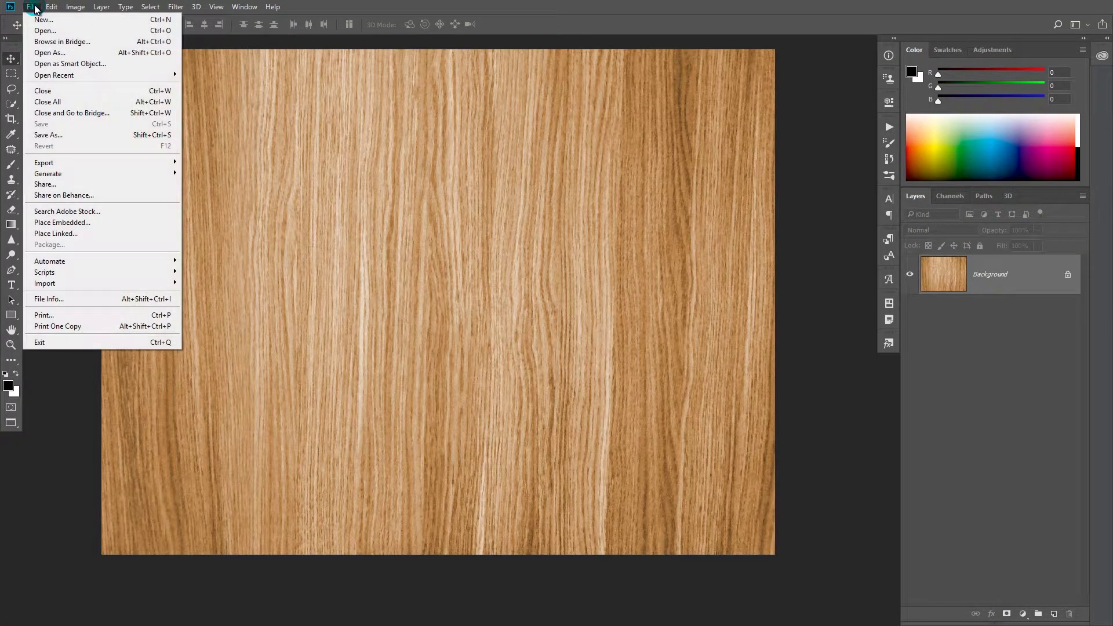
- Place the twtter logo from the logo icon folder as an embedded layer and commit it
click(58, 224)
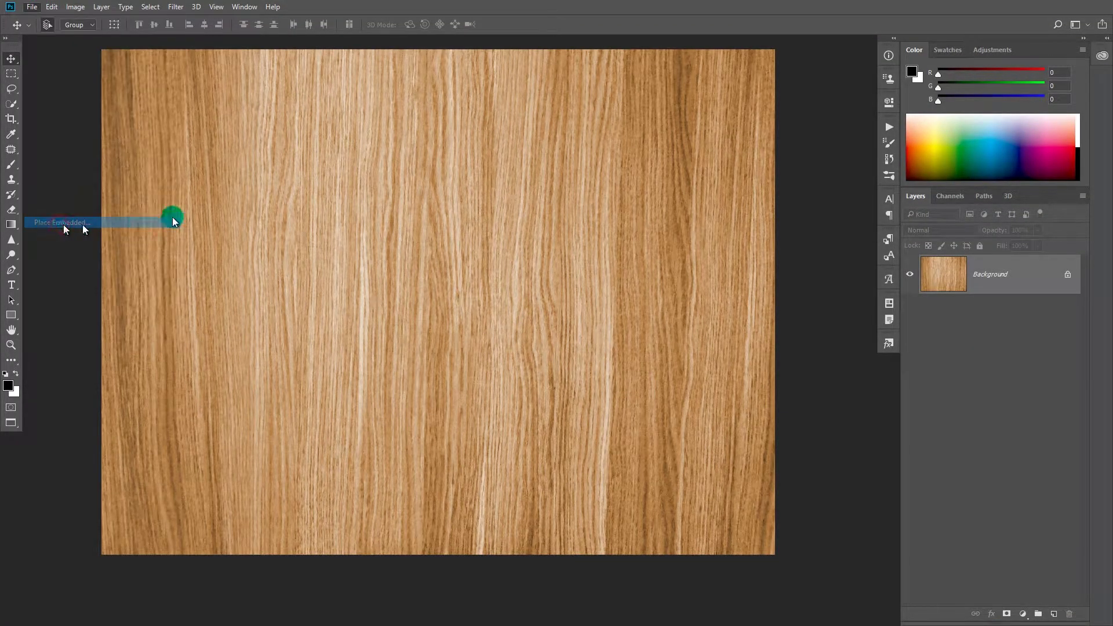
double_click(256, 91)
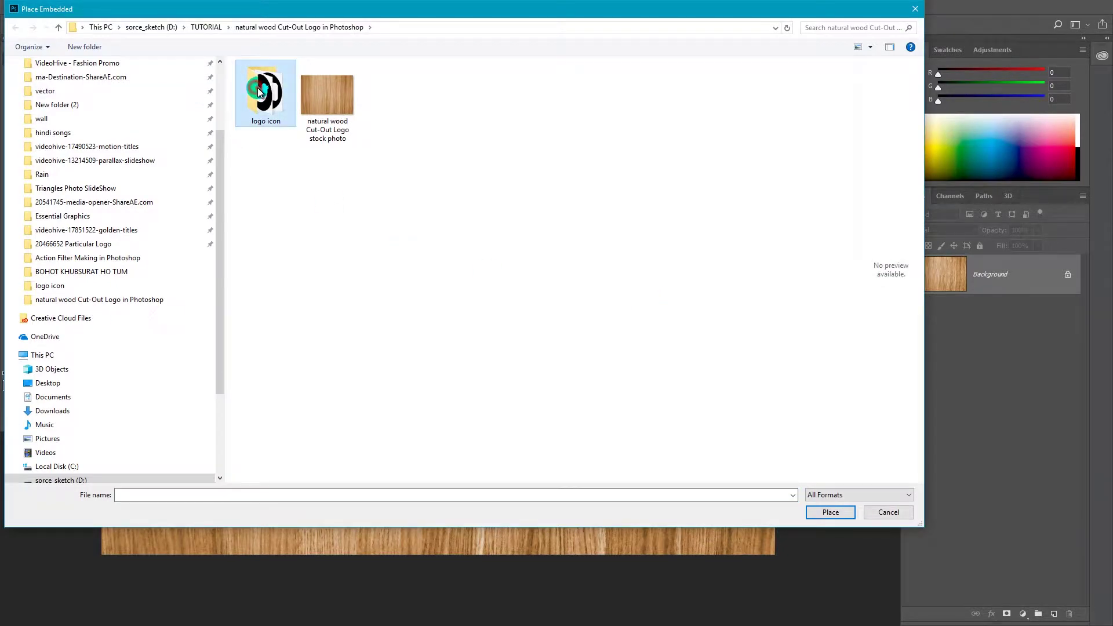
click(310, 114)
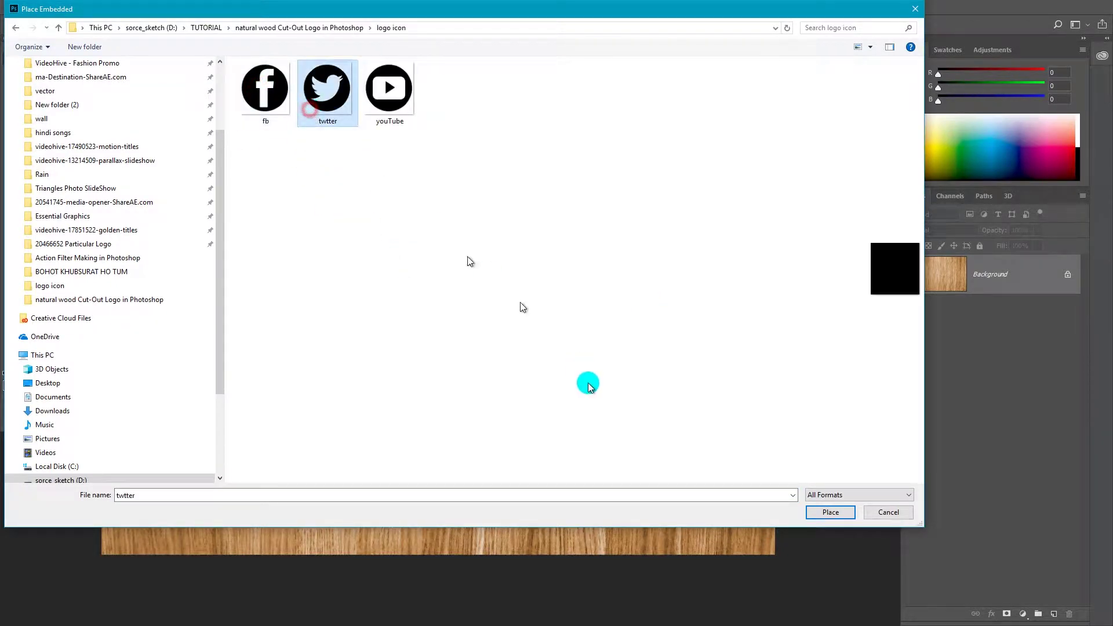
click(828, 512)
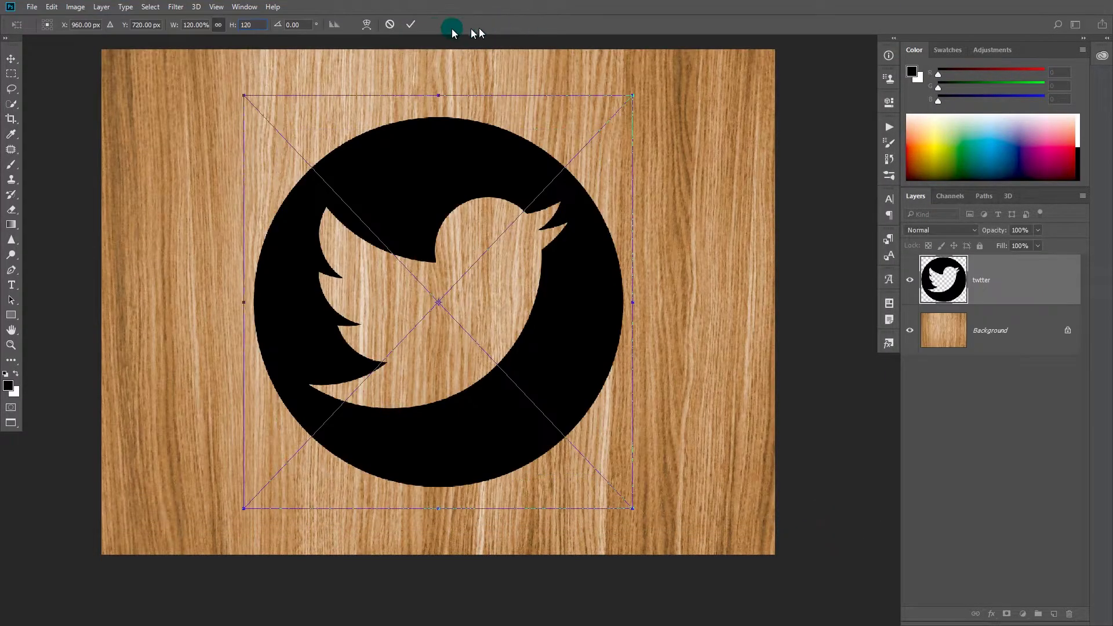
click(409, 26)
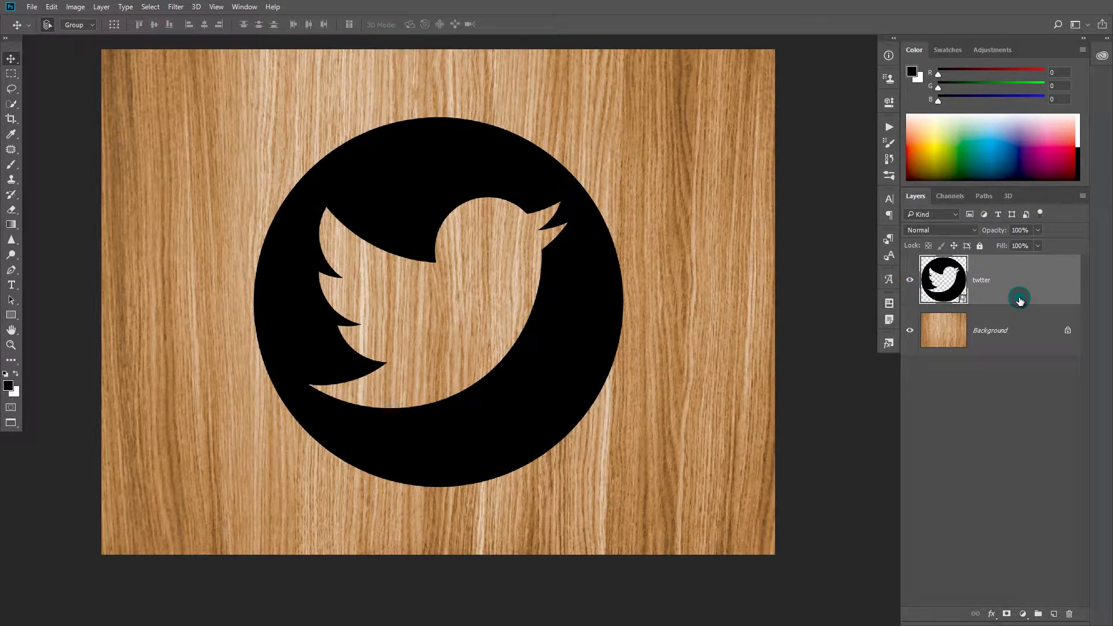
- Set the twtter layer's Fill to 30% and its blend mode to Color Burn
click(1000, 245)
text(0)
key(Return)
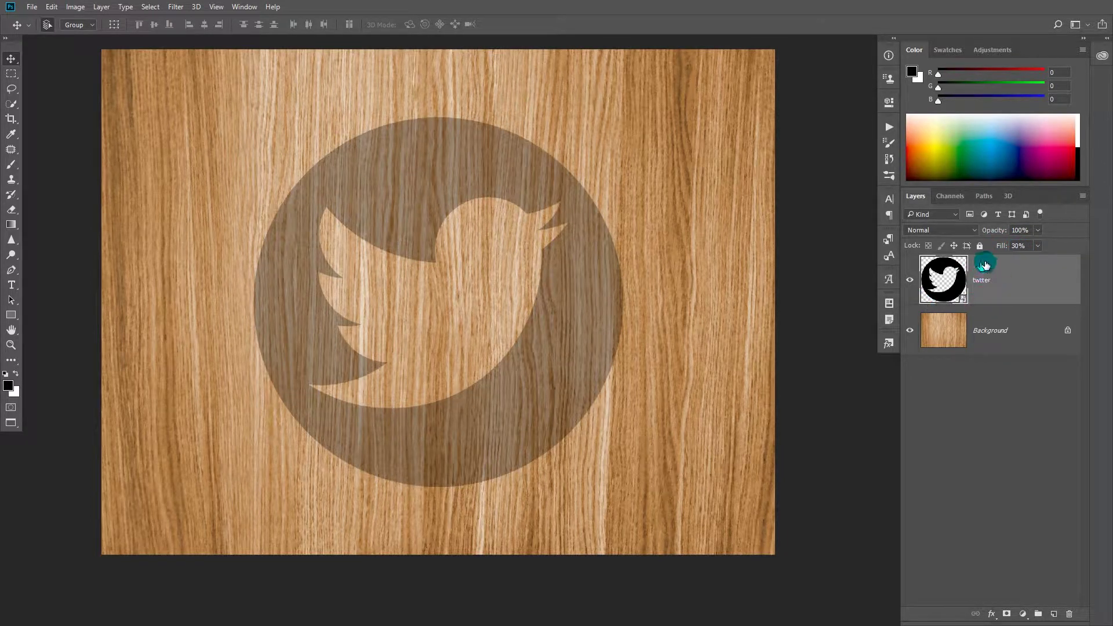
click(947, 230)
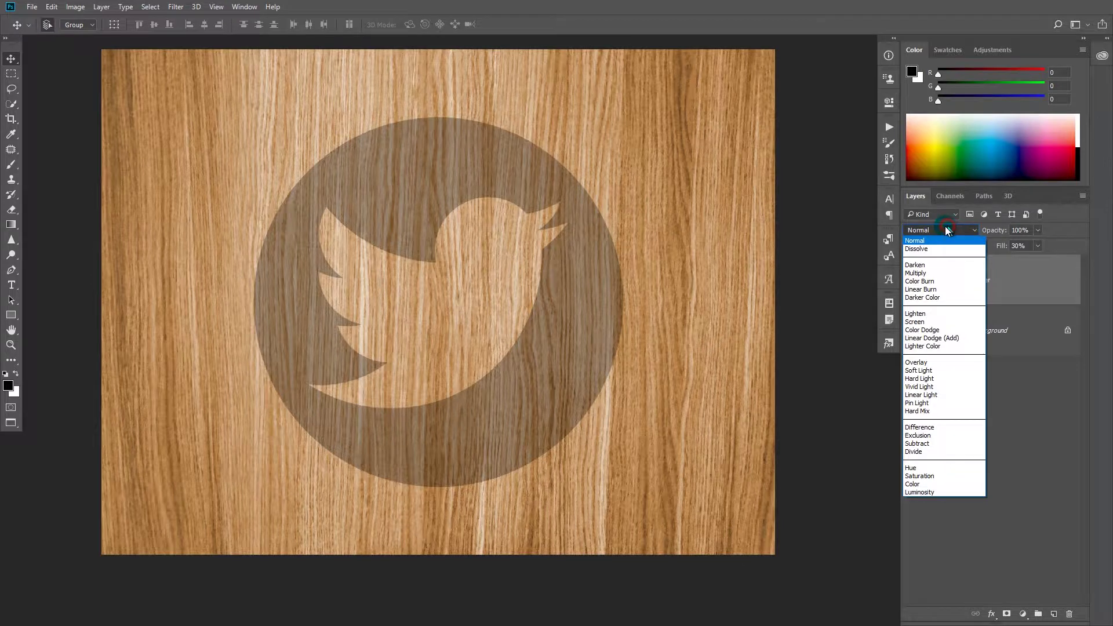
click(945, 281)
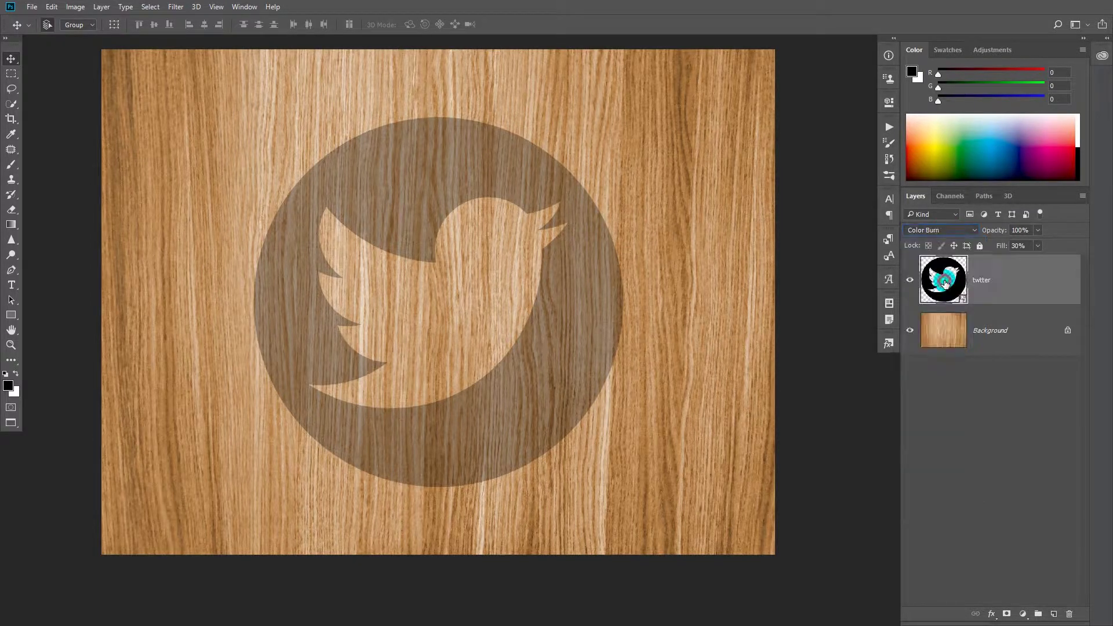
right_click(1025, 290)
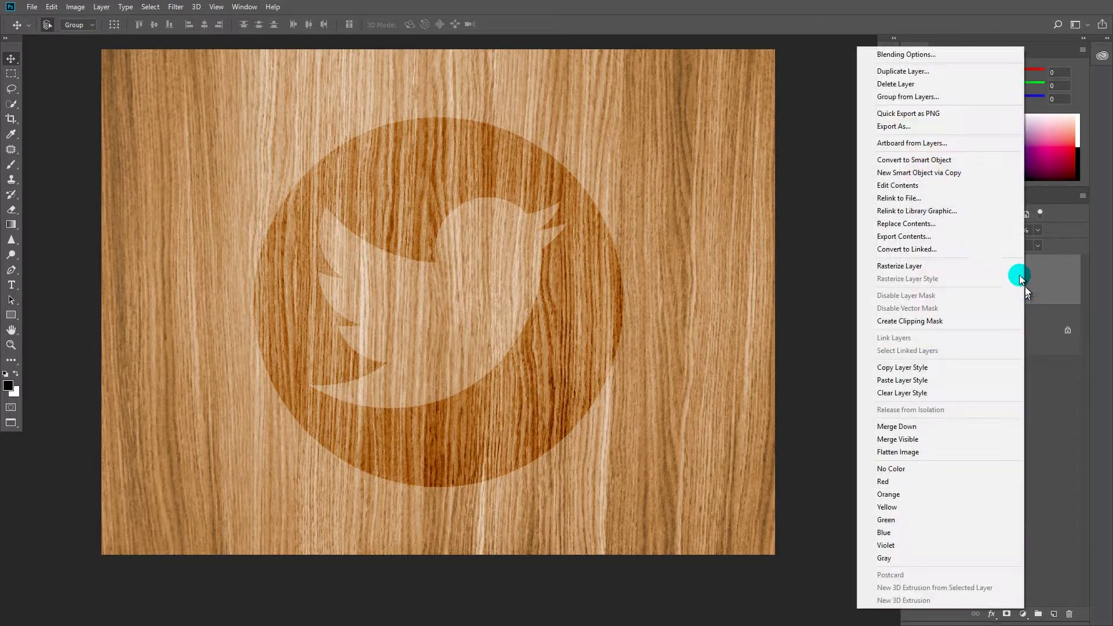
- Enable Bevel & Emboss on the logo with Inner Bevel style and Chisel Hard technique
click(922, 55)
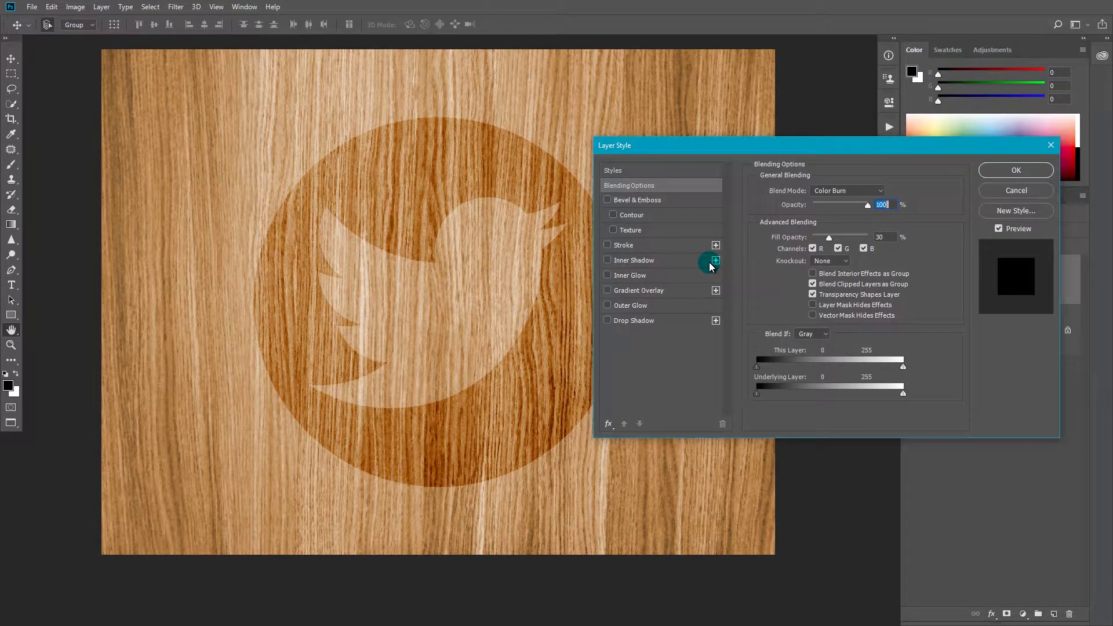
click(625, 203)
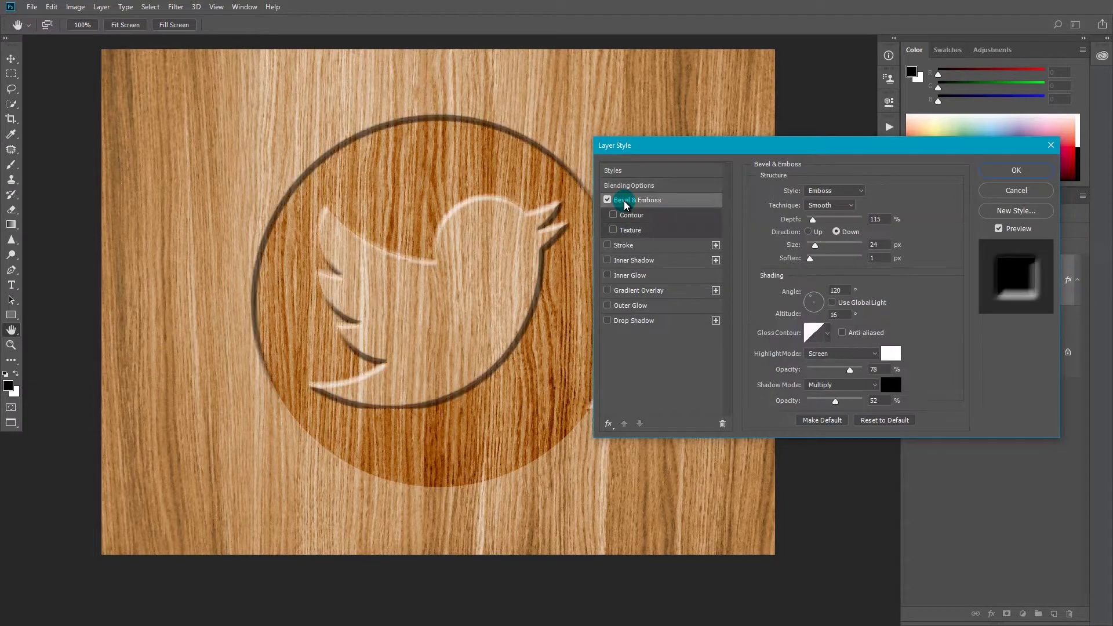
click(829, 191)
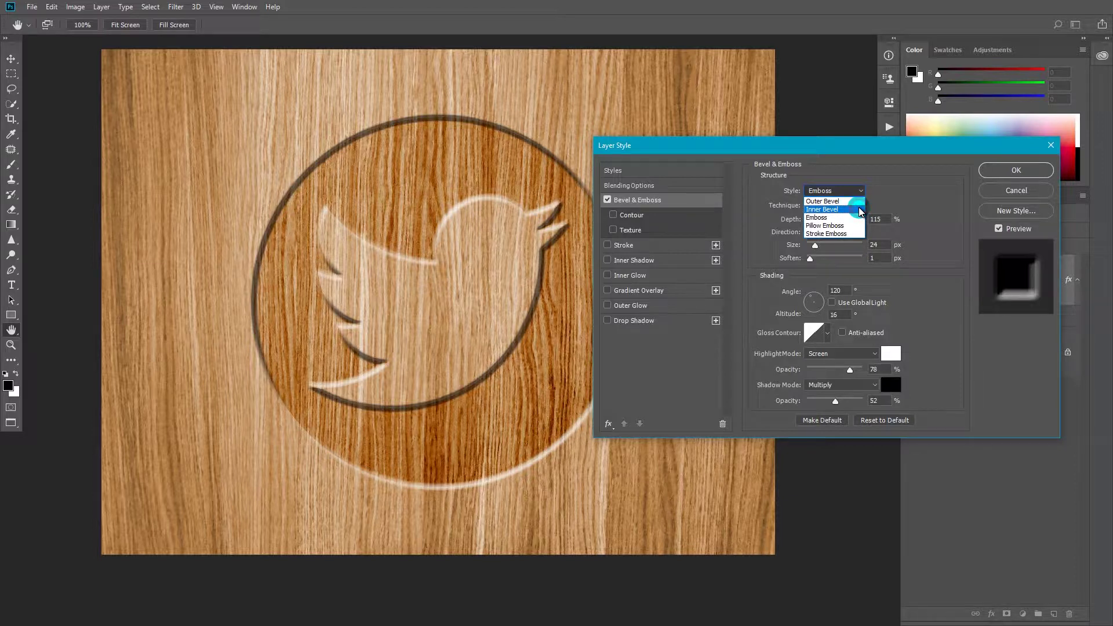
click(860, 210)
click(841, 206)
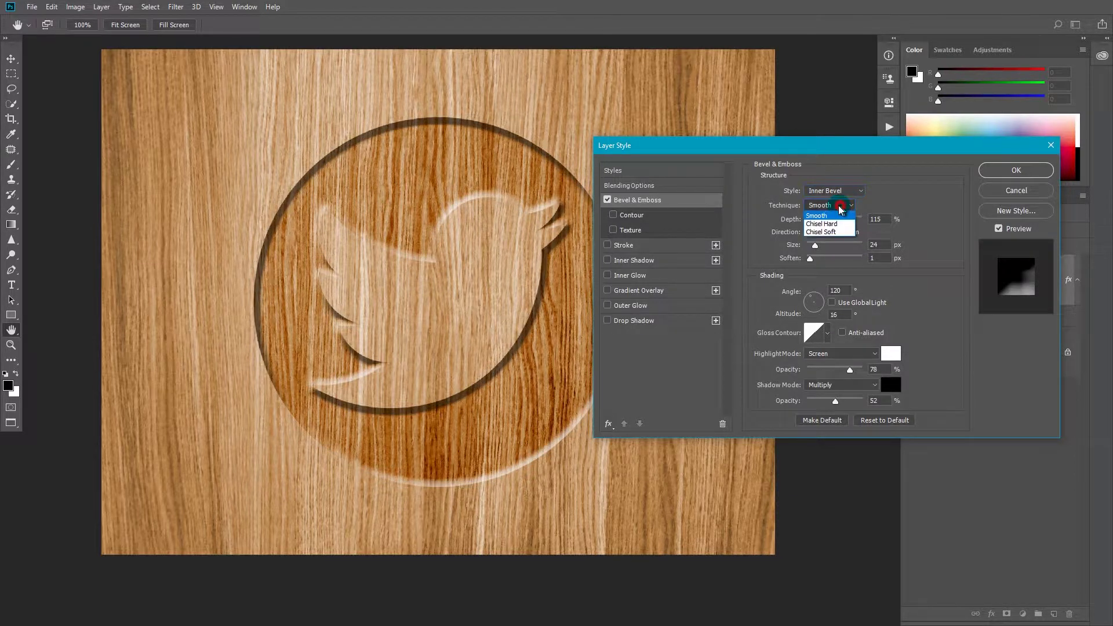
click(827, 224)
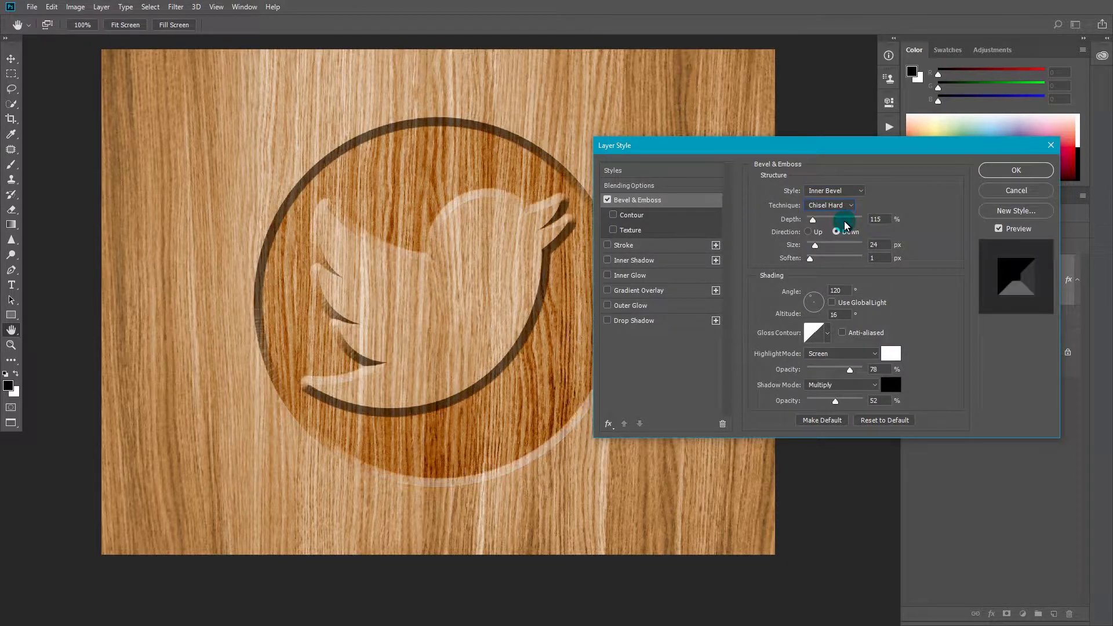
- Set the bevel size to 24 px and the lighting angle to 135°
click(814, 246)
drag(814, 247, 814, 248)
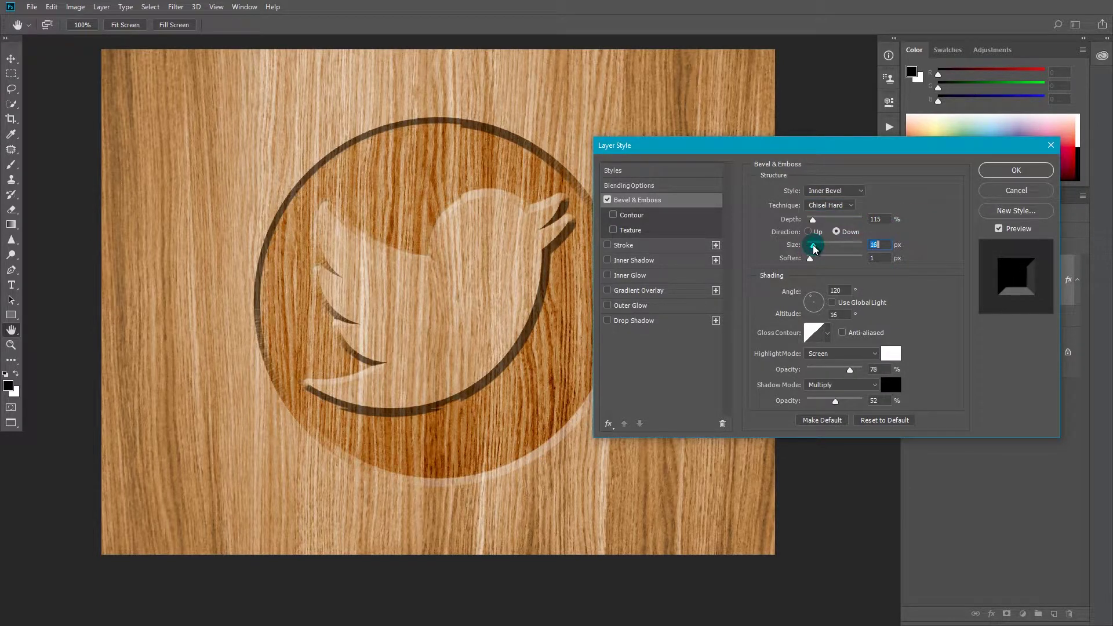
drag(815, 248, 818, 249)
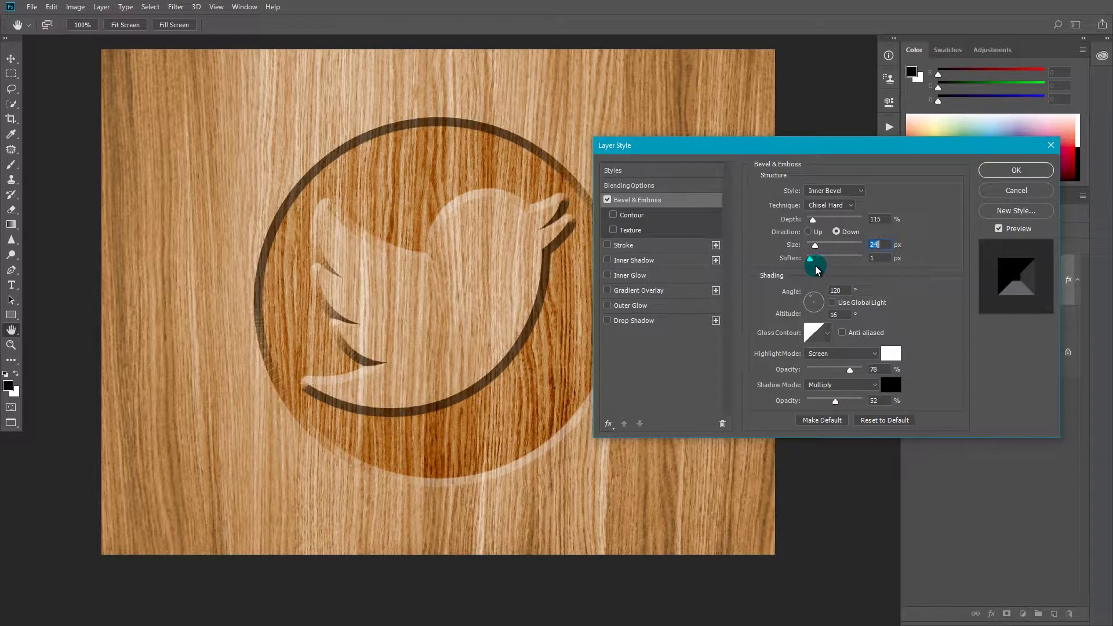
click(847, 292)
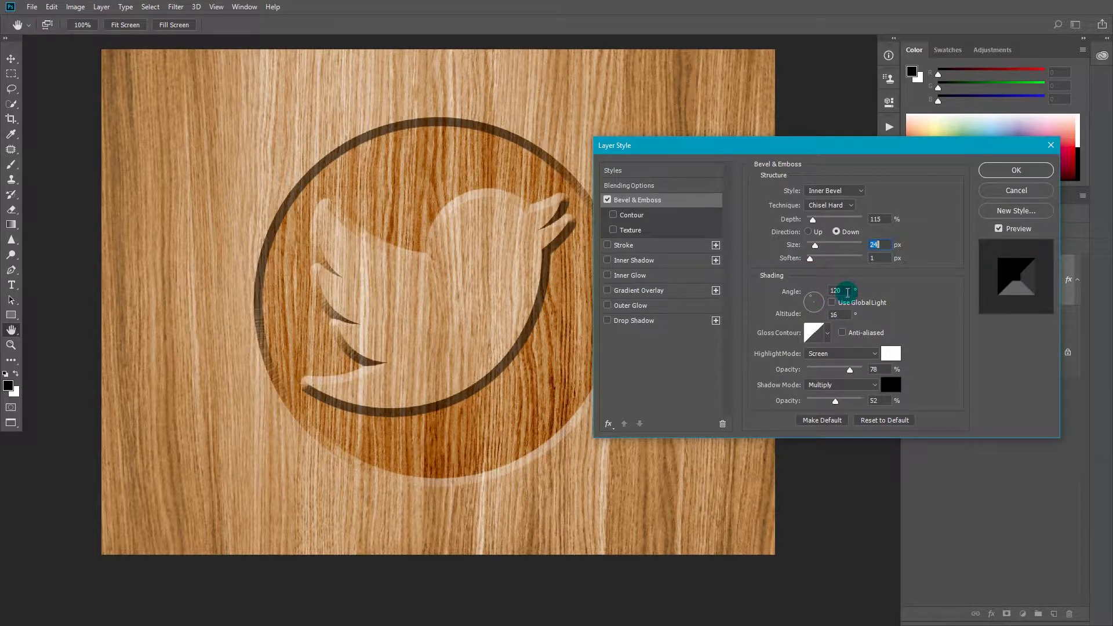
double_click(835, 292)
text(135)
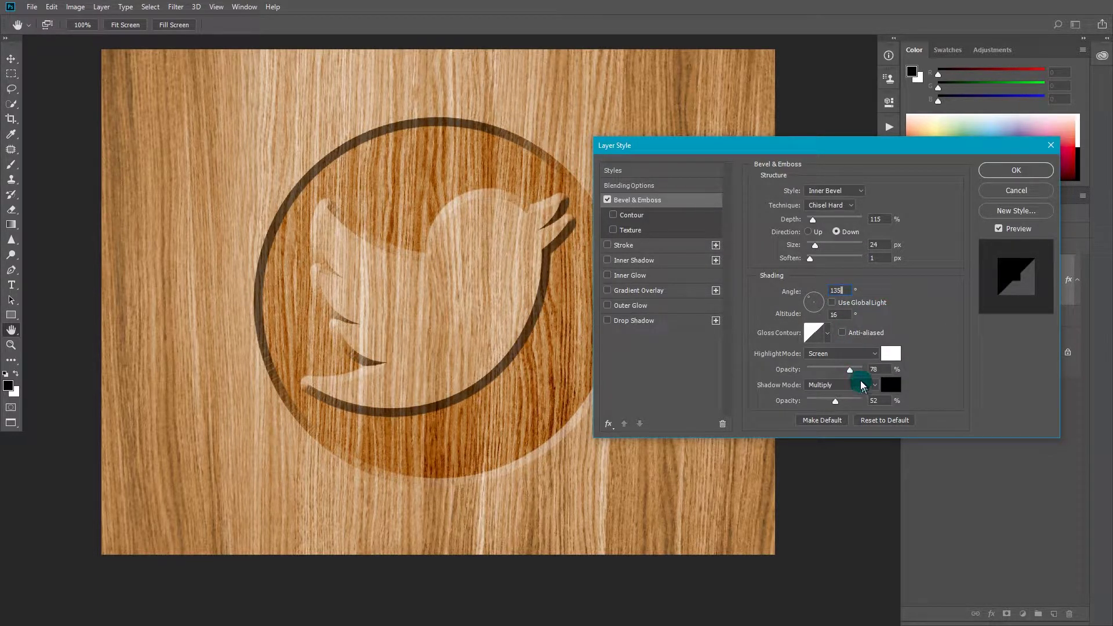
click(858, 355)
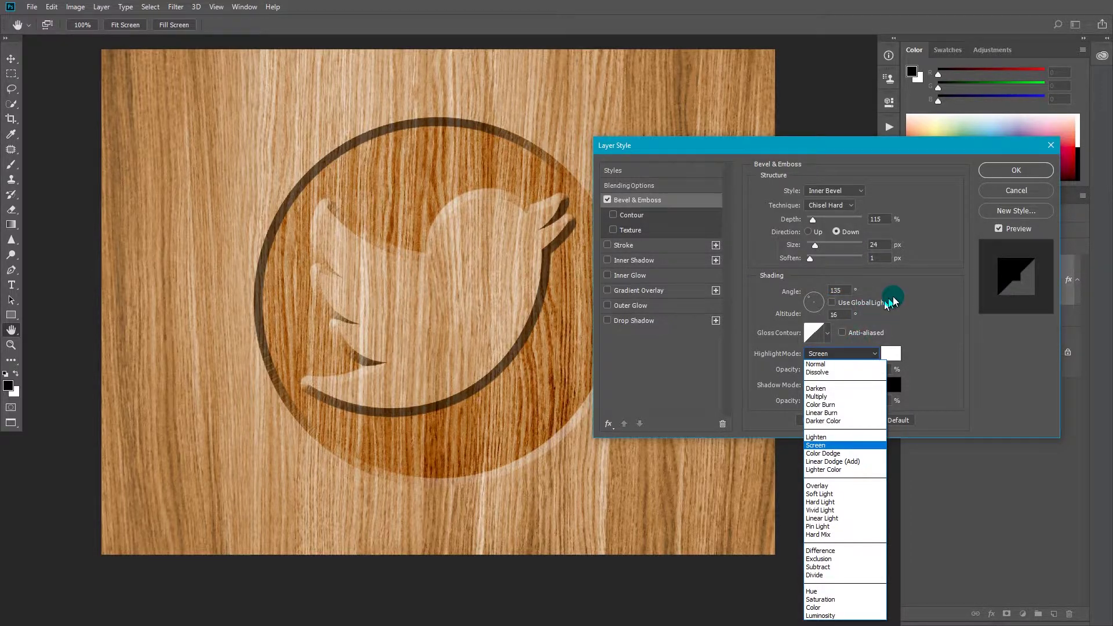
- Set the bevel soften to 0 px and the bevel size to 20 px
click(910, 291)
drag(811, 261, 795, 259)
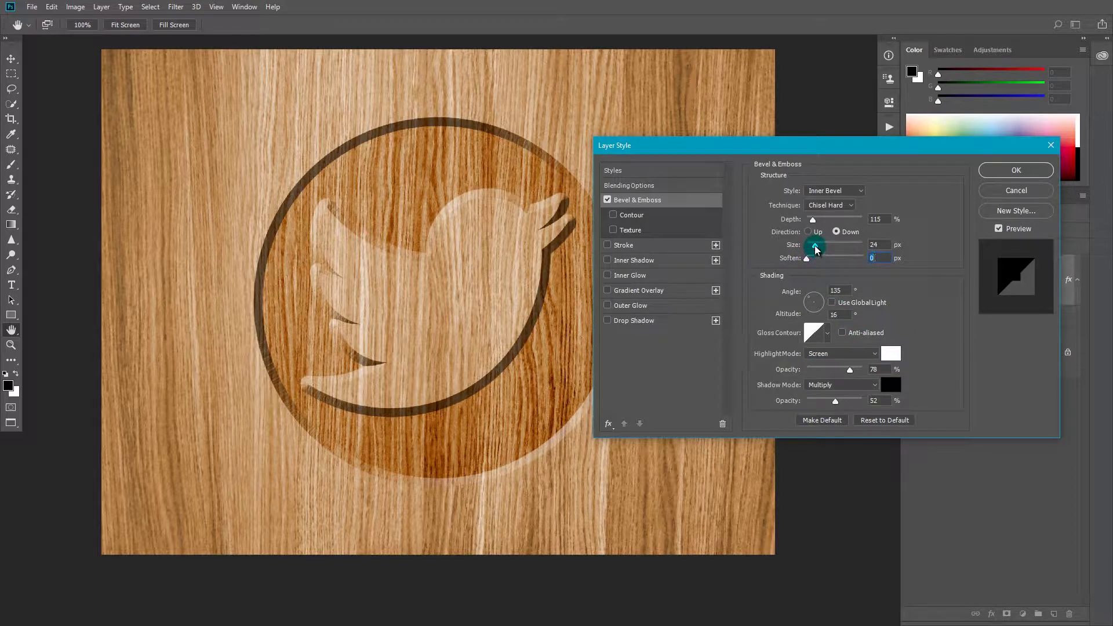
drag(817, 248, 816, 248)
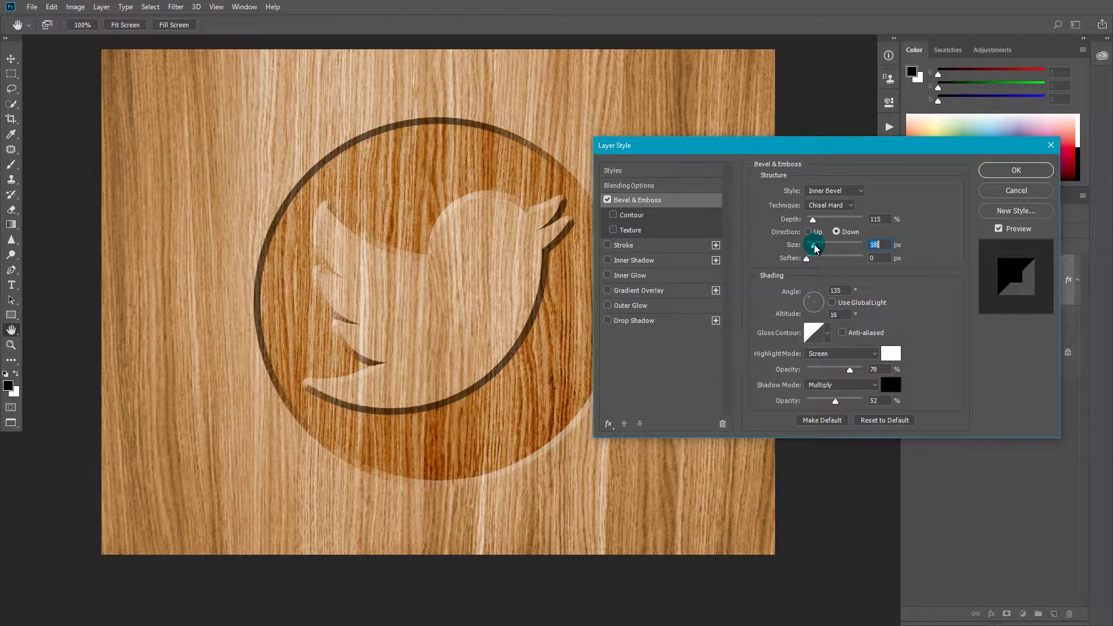
drag(816, 248, 815, 248)
click(885, 247)
text(20)
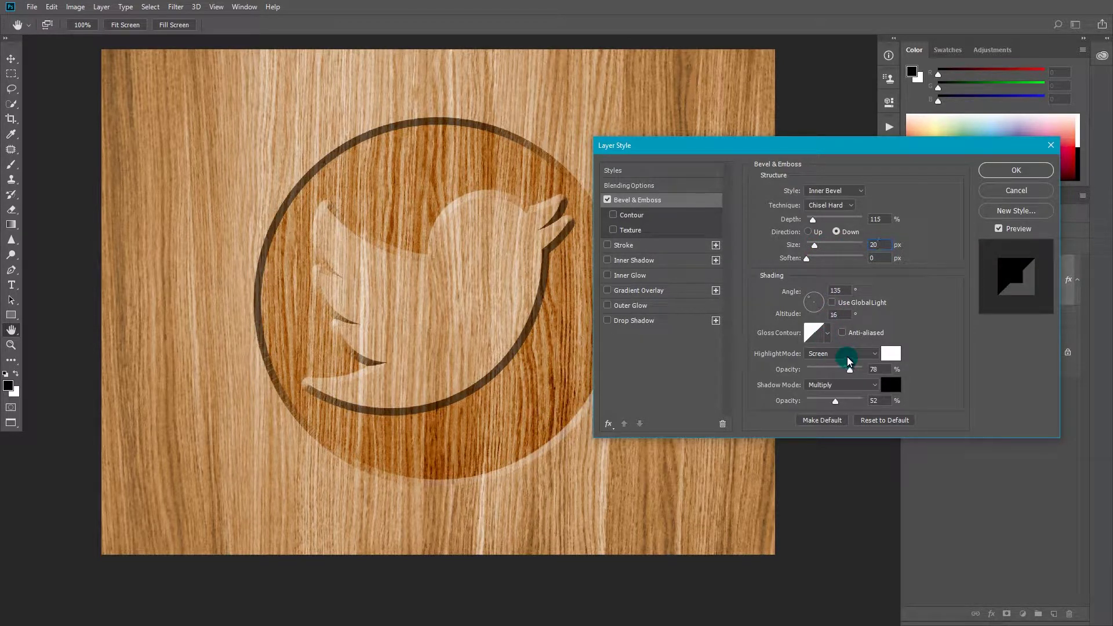
- Make the bevel highlight Color Dodge at 53% and raise shadow opacity to 83%
click(847, 354)
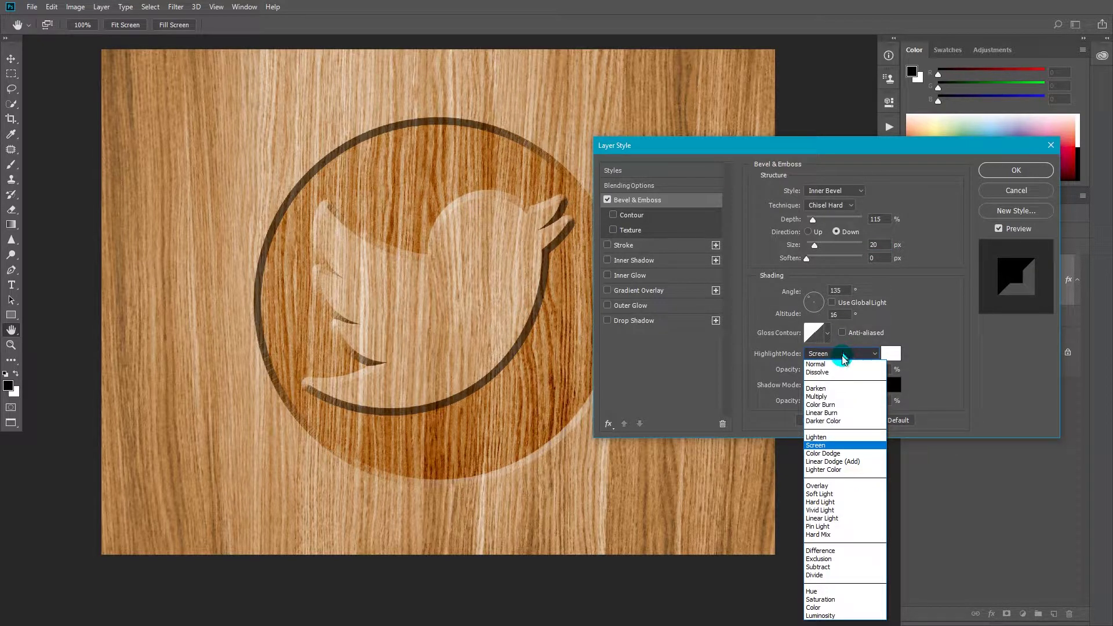
click(833, 446)
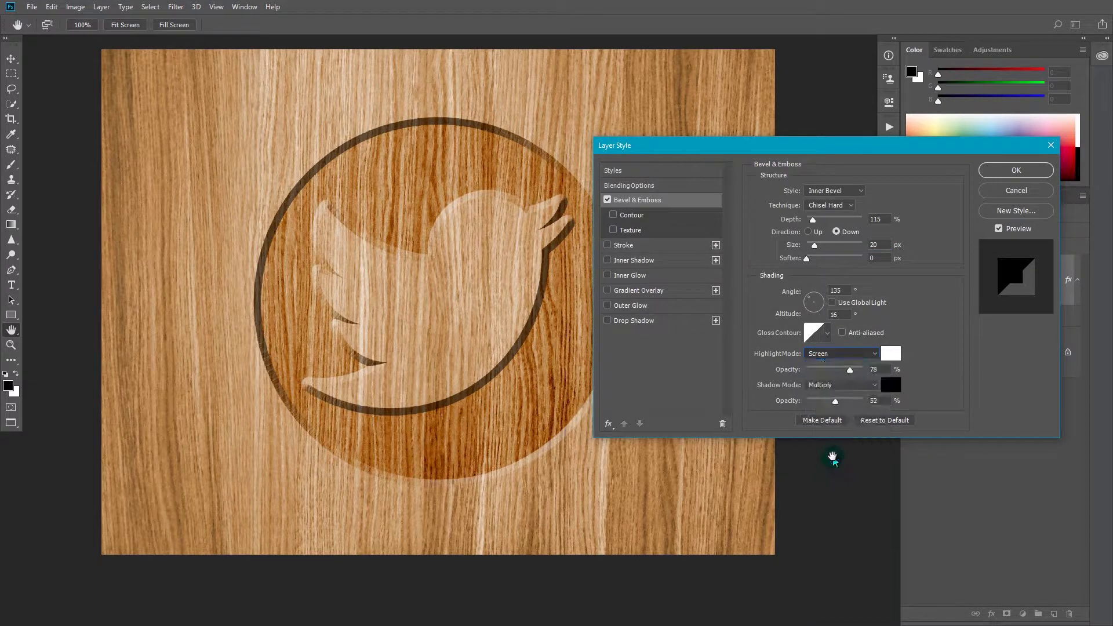
key(Down)
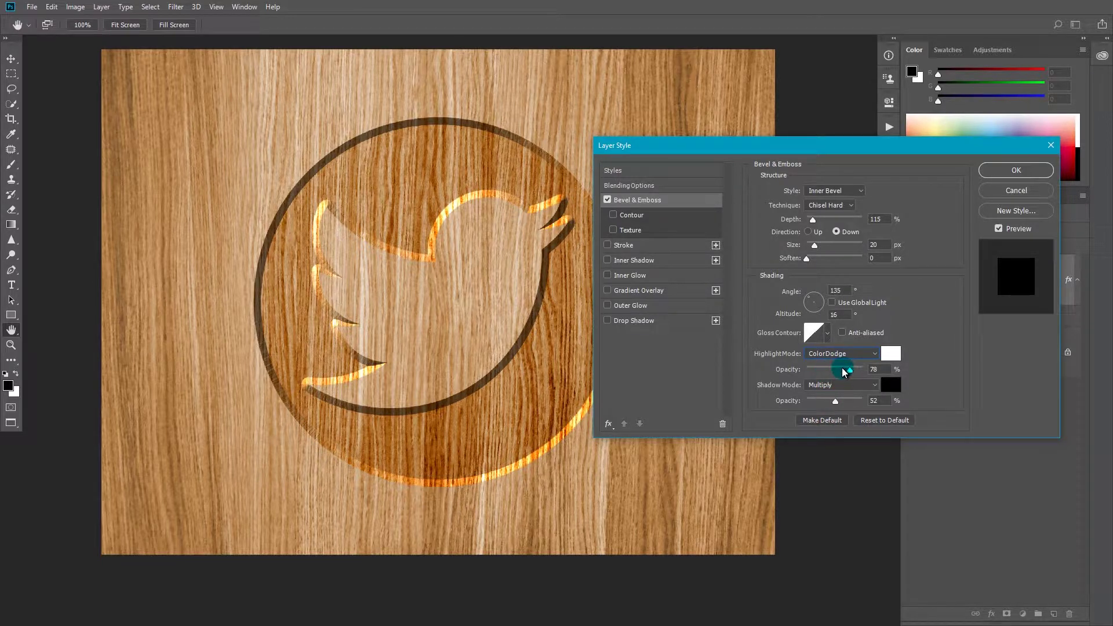
drag(844, 371, 838, 371)
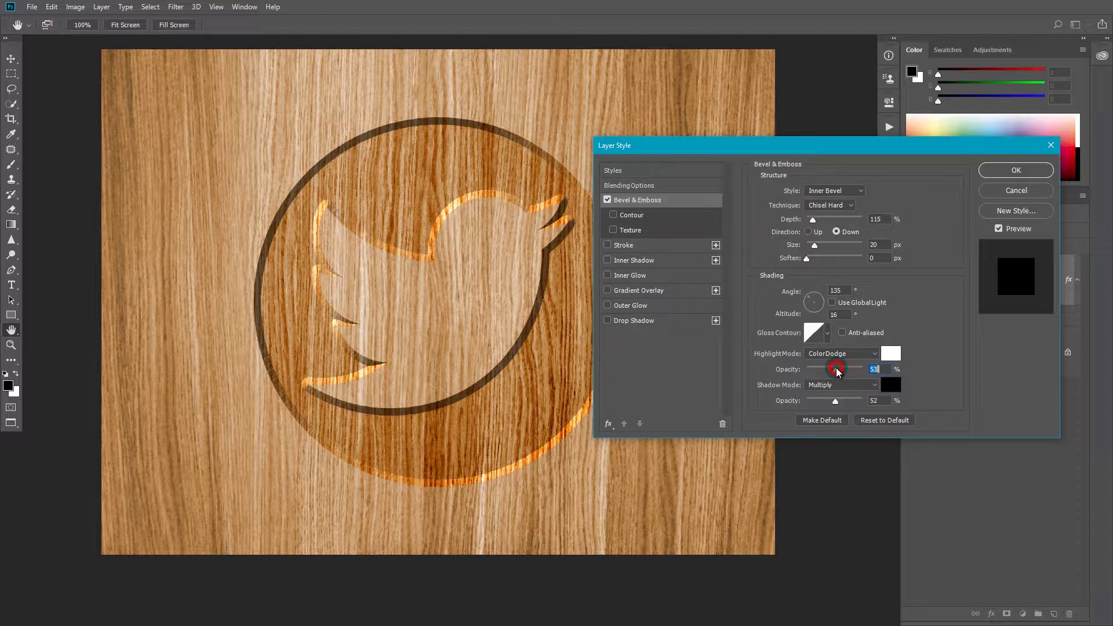
drag(836, 400, 856, 404)
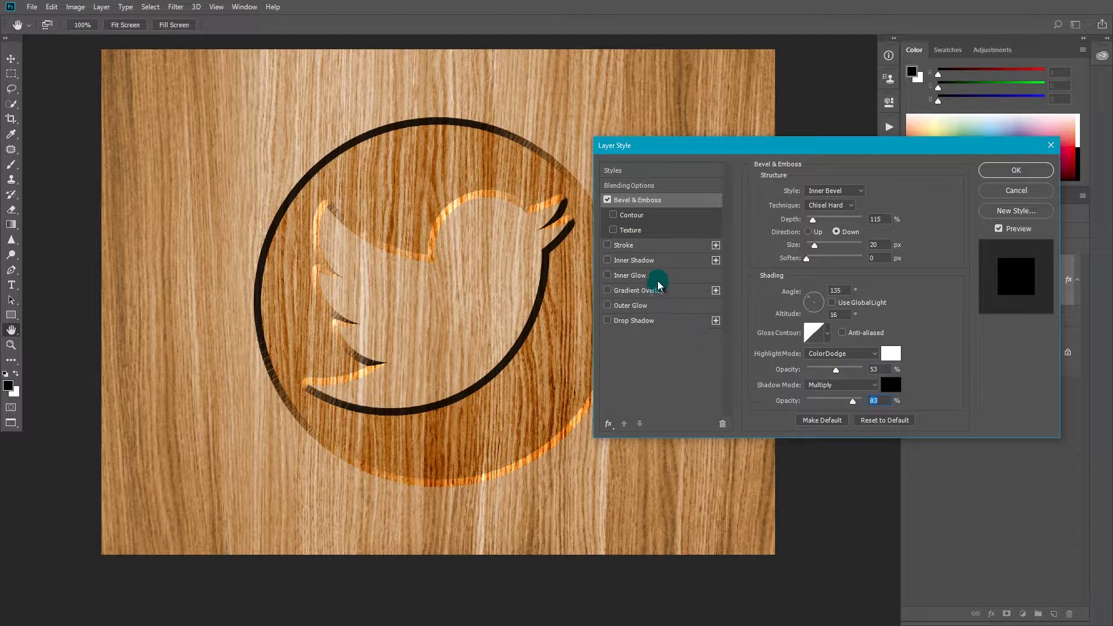
click(635, 261)
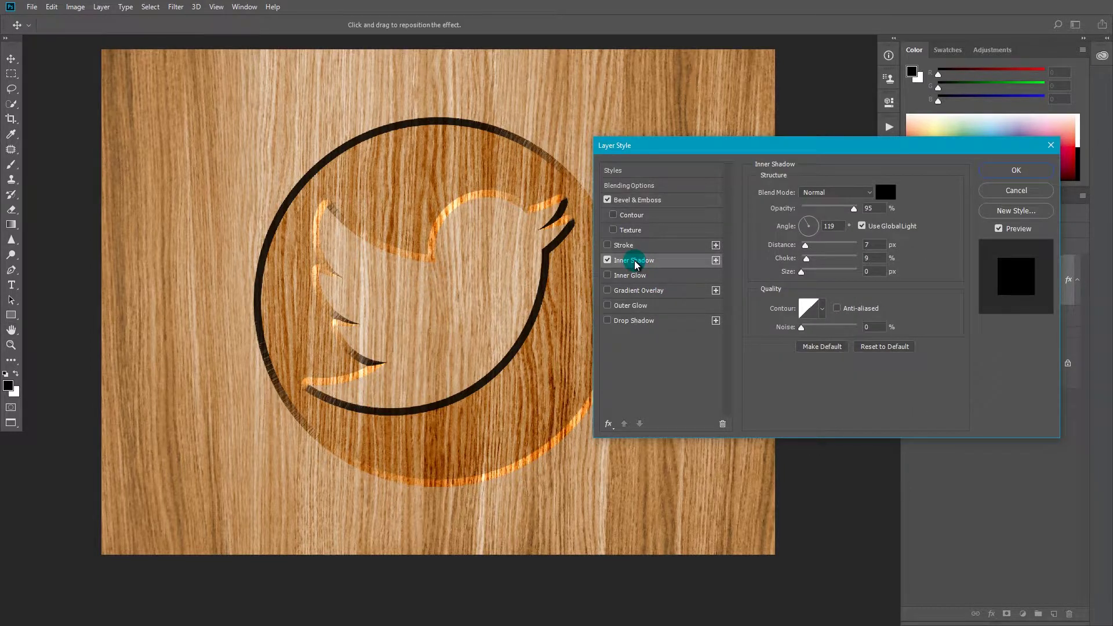
- Set the inner shadow to Multiply, angle 130°, with distance 34 px and choke 17%
click(835, 195)
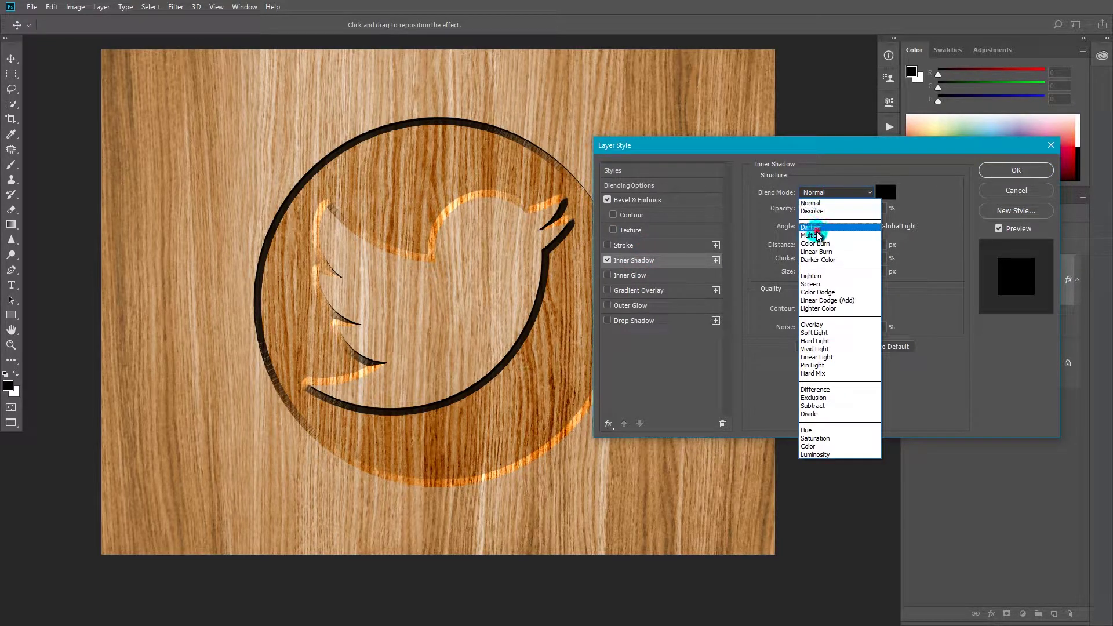
click(815, 235)
click(812, 227)
drag(812, 227, 806, 222)
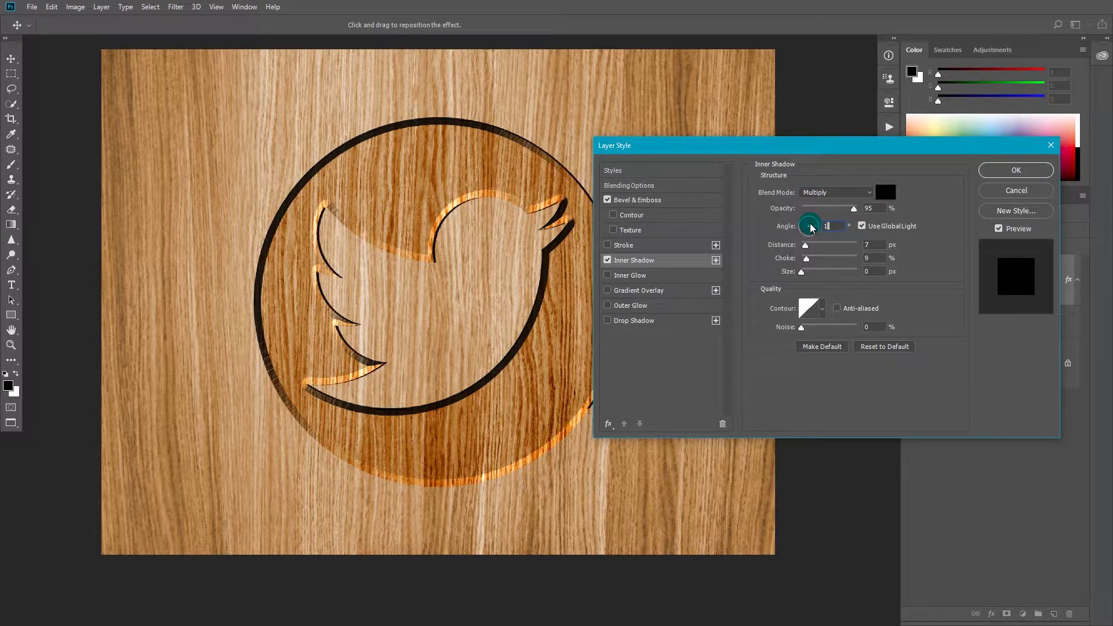
click(807, 258)
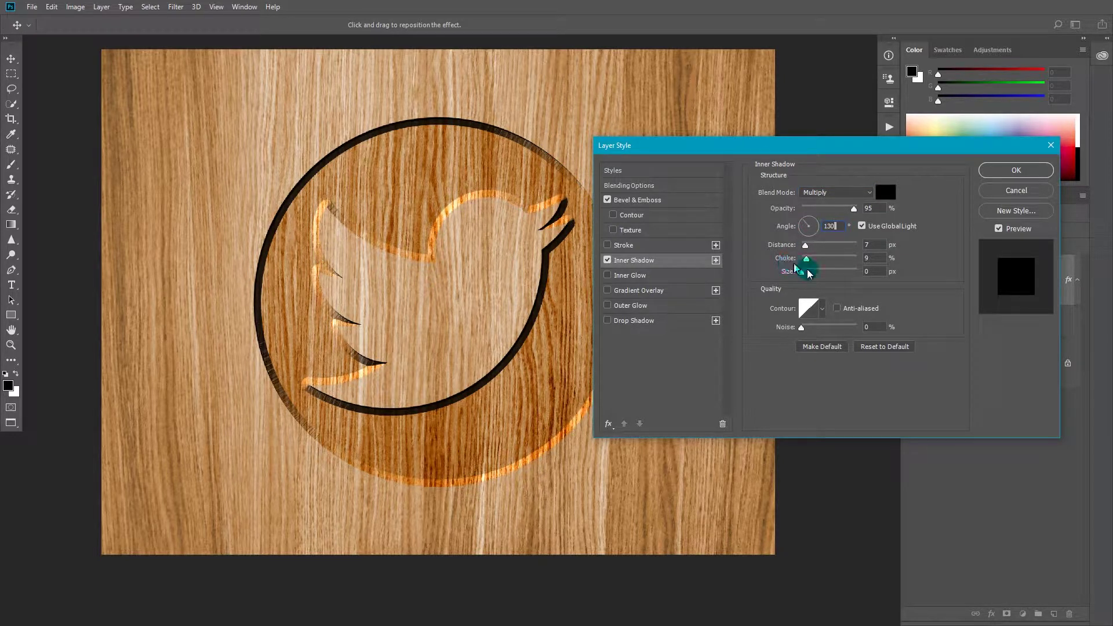
click(815, 272)
mouse_move(806, 246)
mouse_down()
mouse_move(821, 245)
mouse_move(813, 273)
mouse_up()
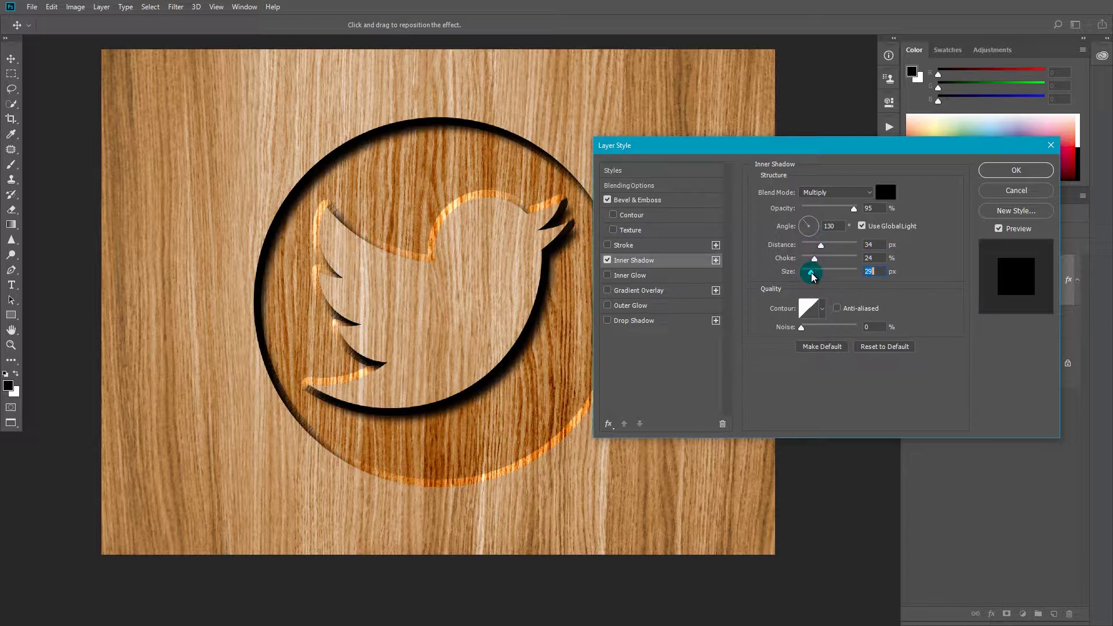
- Finish the inner shadow at 29 px size and 71% opacity, then apply the style
click(847, 215)
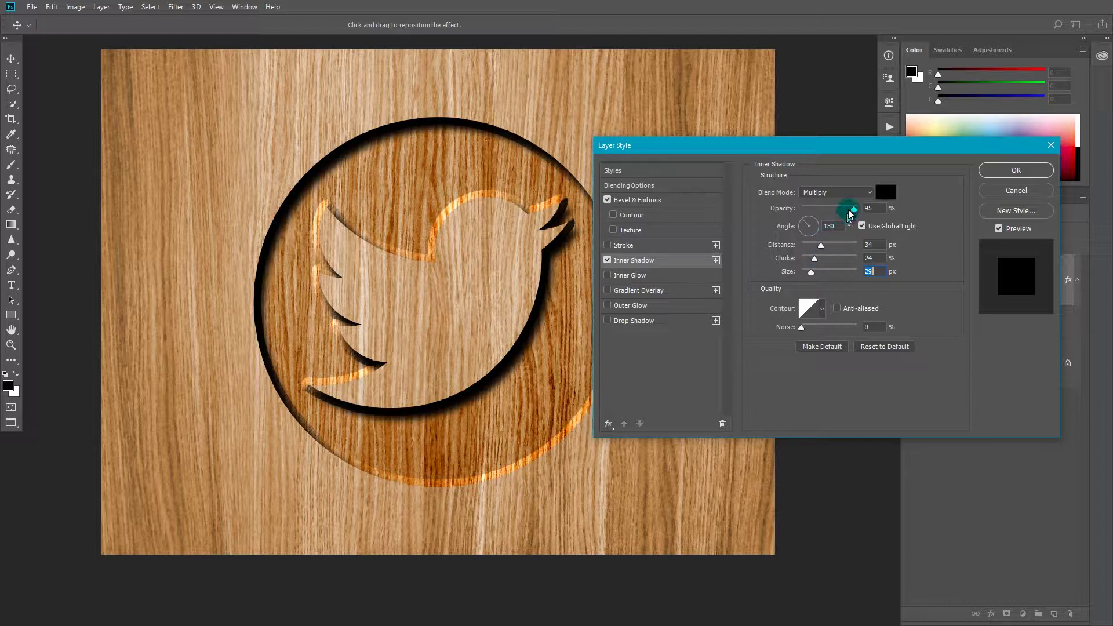
drag(849, 209, 845, 209)
click(821, 310)
click(815, 259)
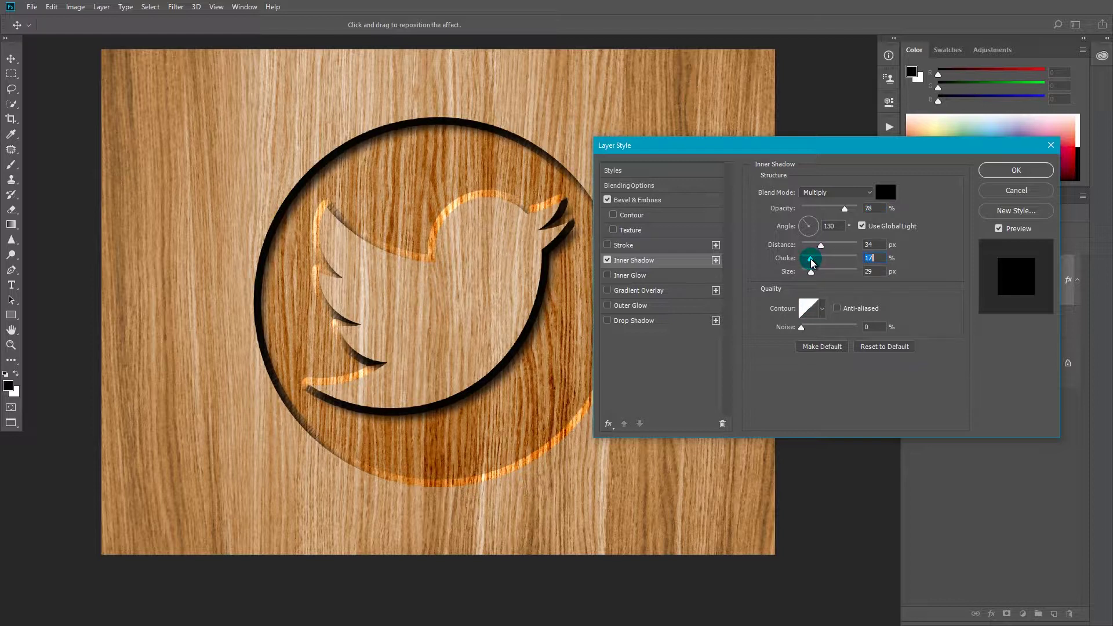
click(844, 209)
click(757, 312)
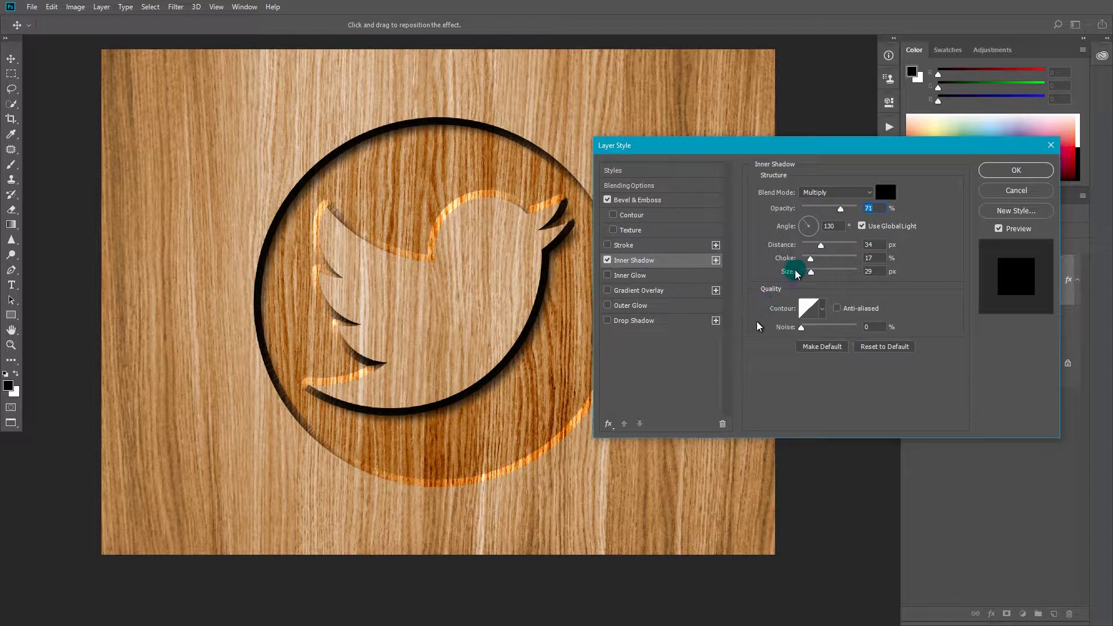
click(1000, 169)
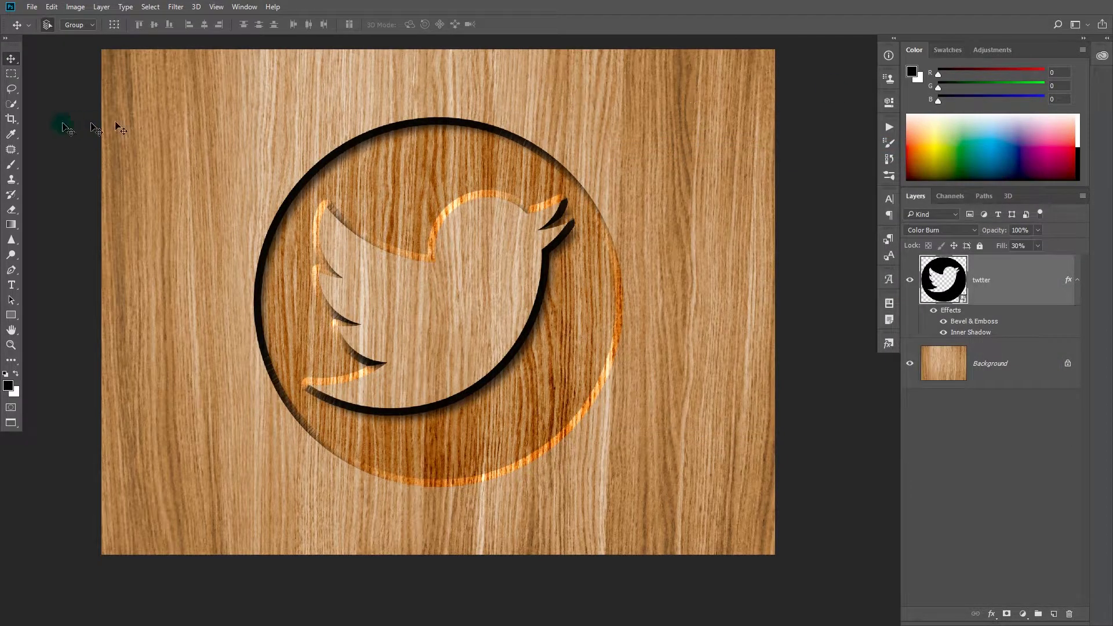
- Place the youTube icon file as an embedded layer and commit it
right_click(11, 59)
click(446, 209)
click(26, 8)
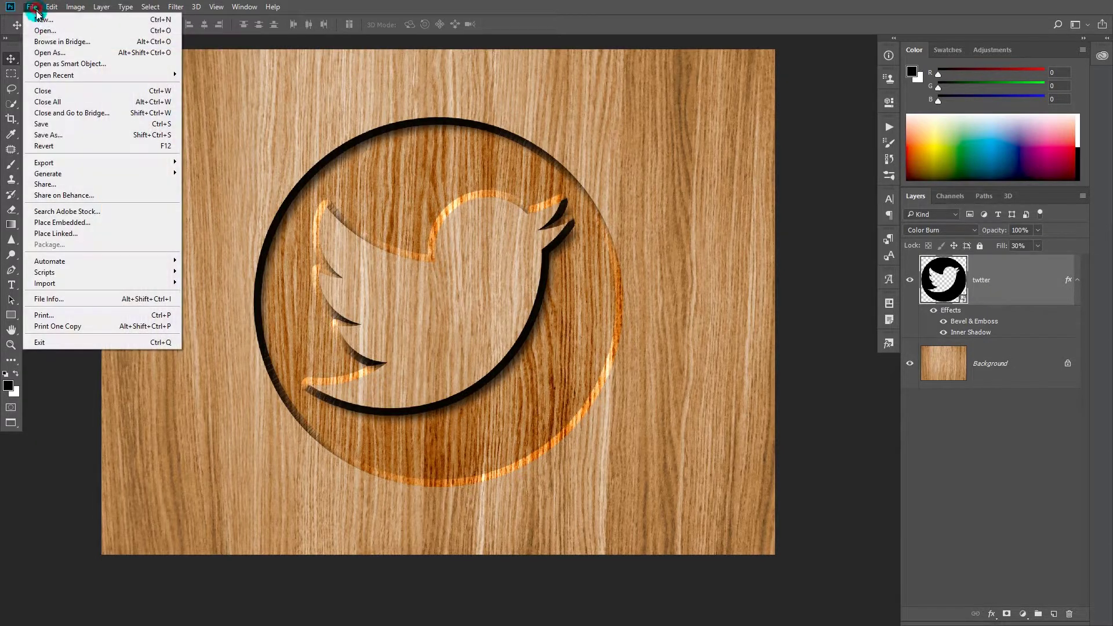
click(47, 223)
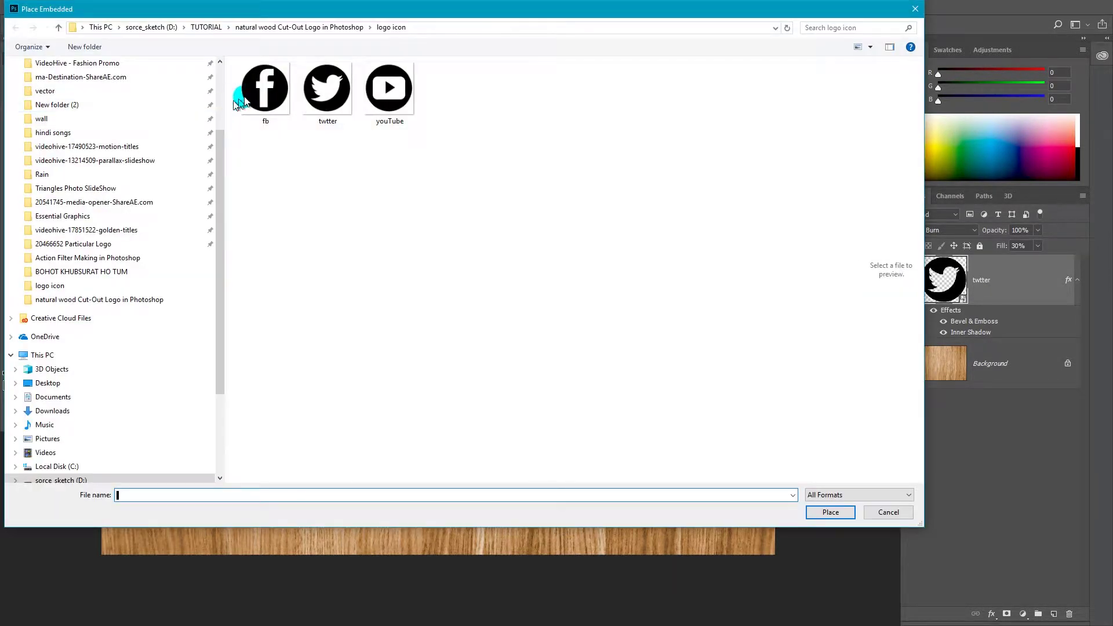
click(383, 93)
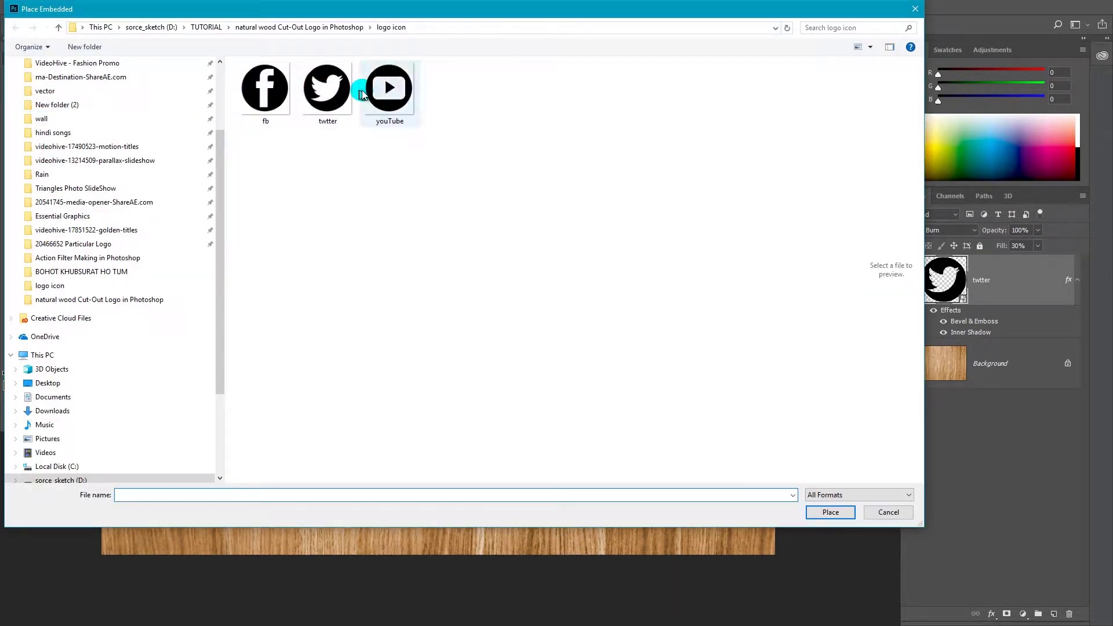
click(831, 512)
click(415, 24)
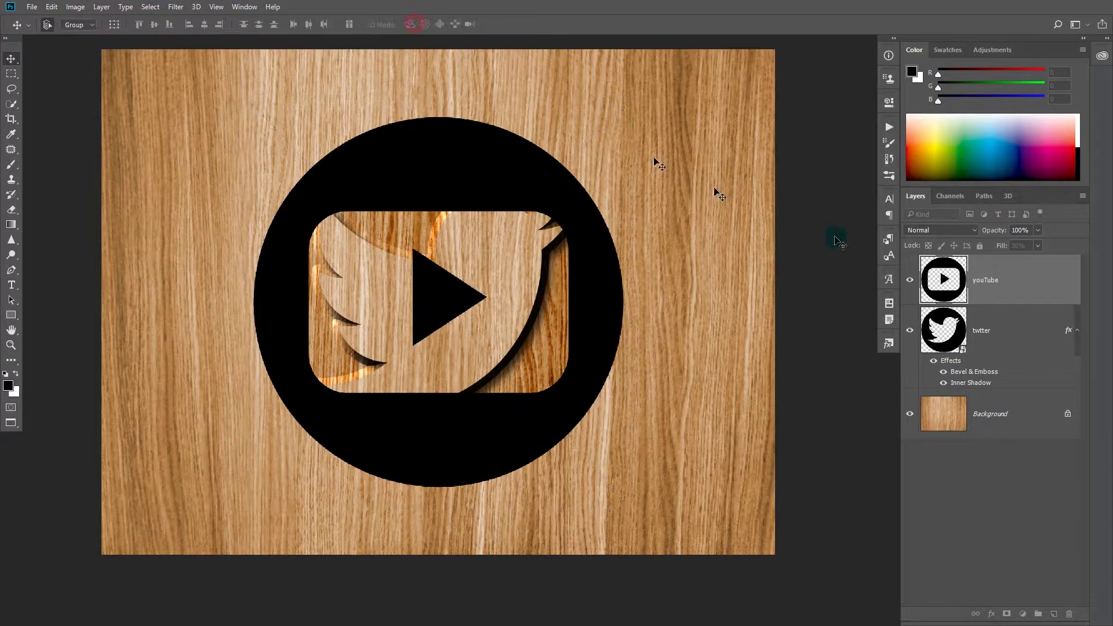
- Copy the twtter layer style, hide the twtter layer, and paste the style onto youTube
click(940, 297)
click(996, 333)
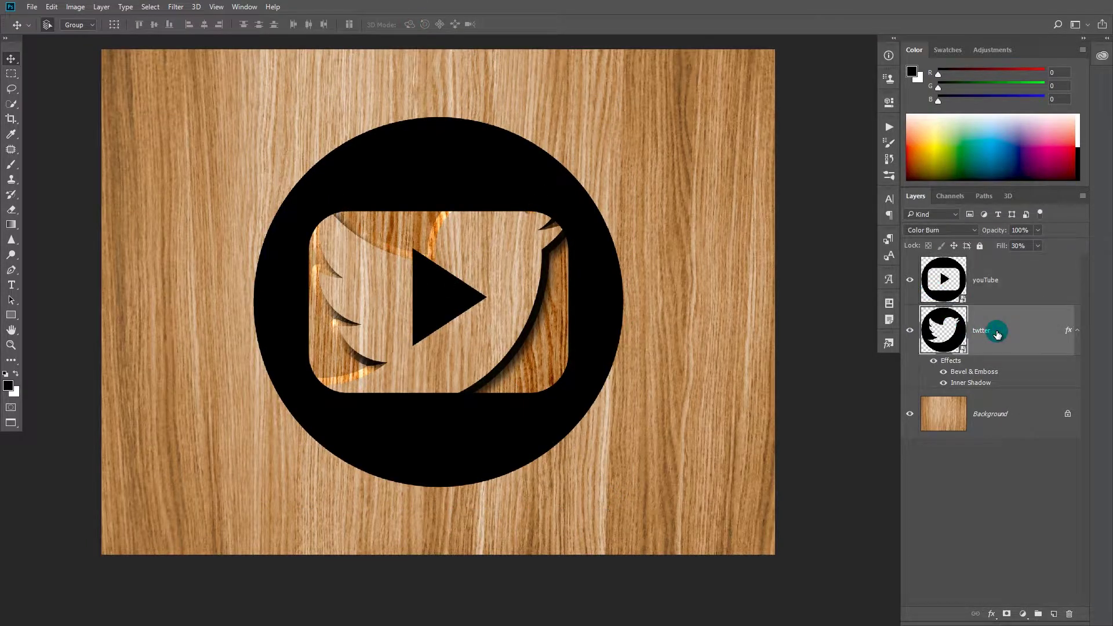
right_click(997, 332)
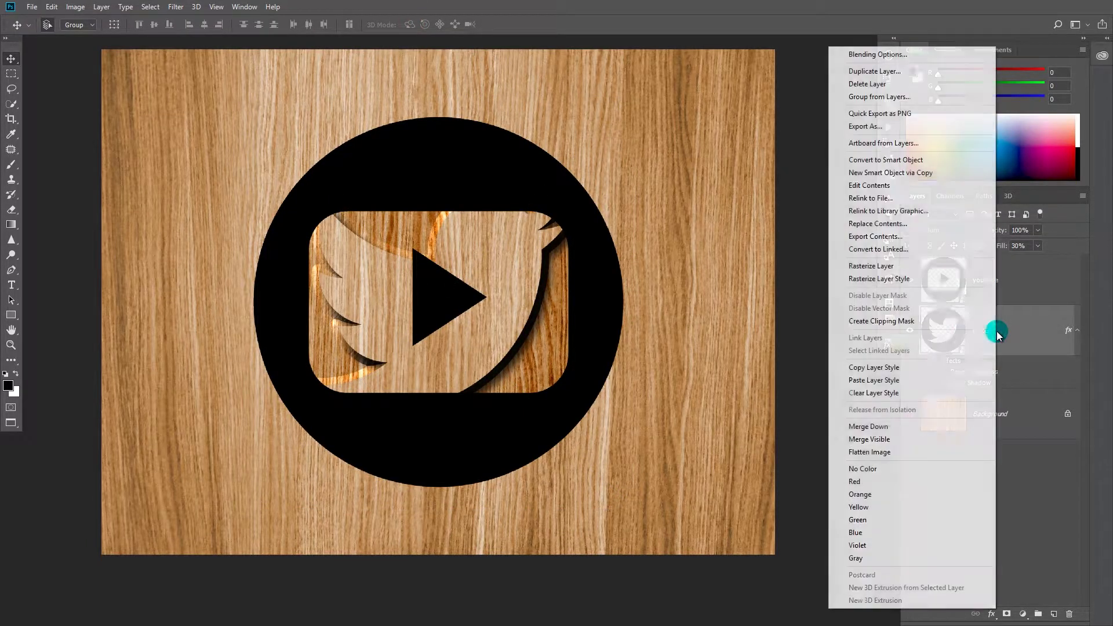
click(876, 368)
click(912, 332)
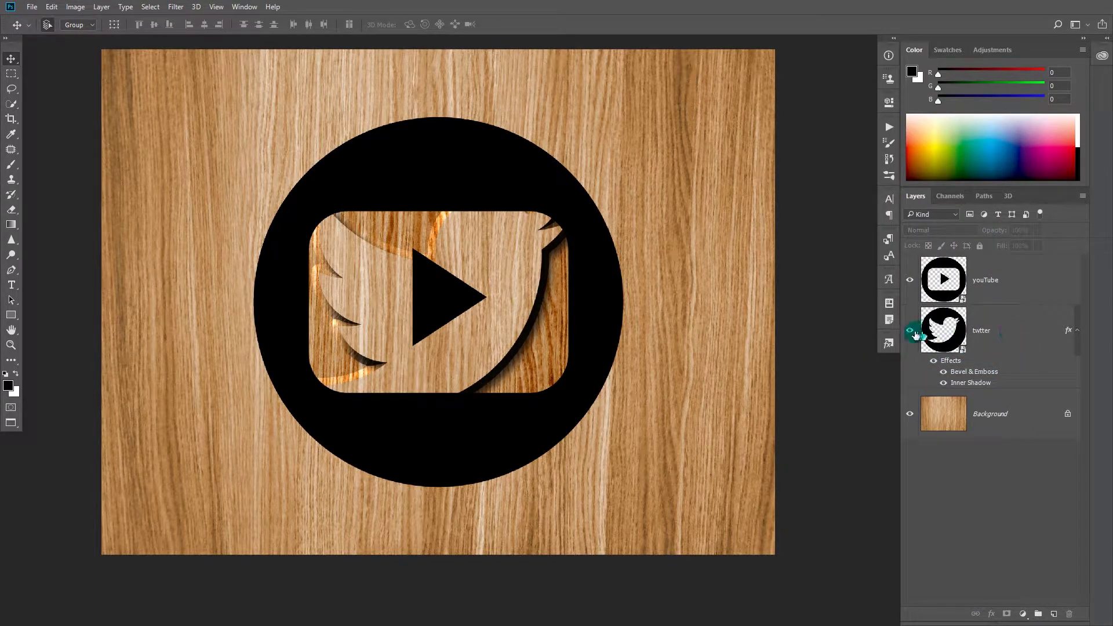
click(1025, 295)
right_click(1031, 281)
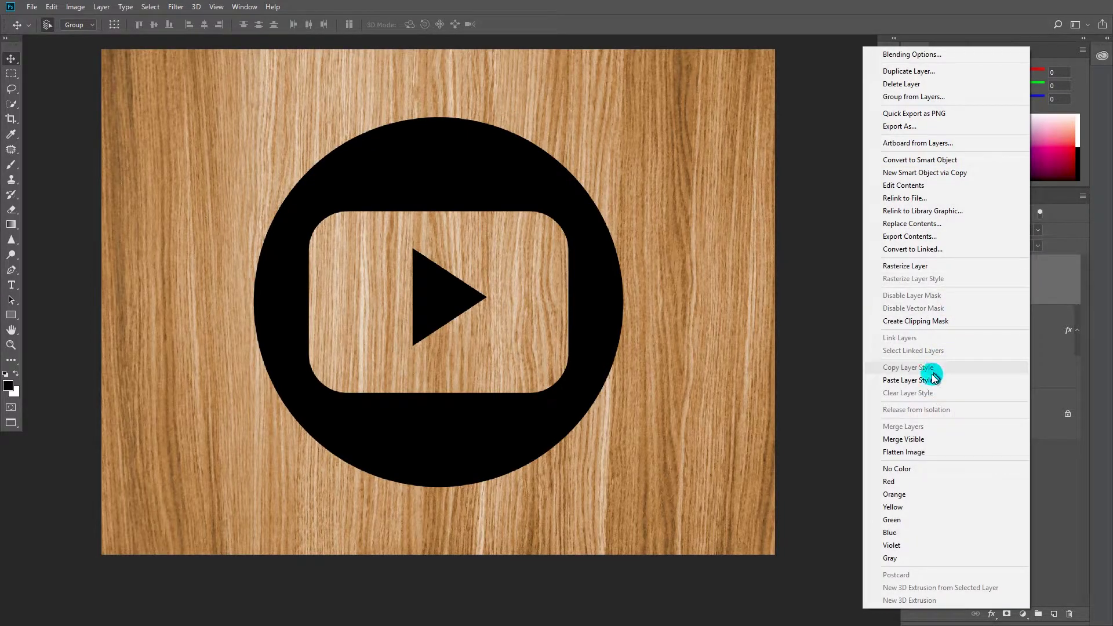
click(931, 379)
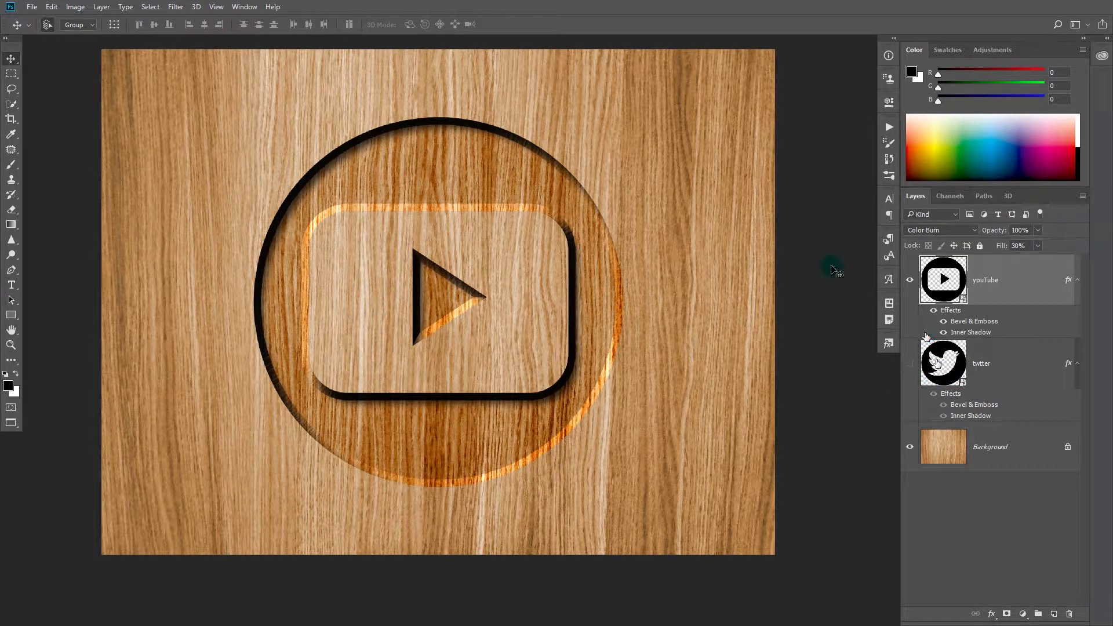
click(32, 7)
- Place the fb icon as an embedded layer at 100% proportional scale and commit it
click(58, 223)
click(829, 513)
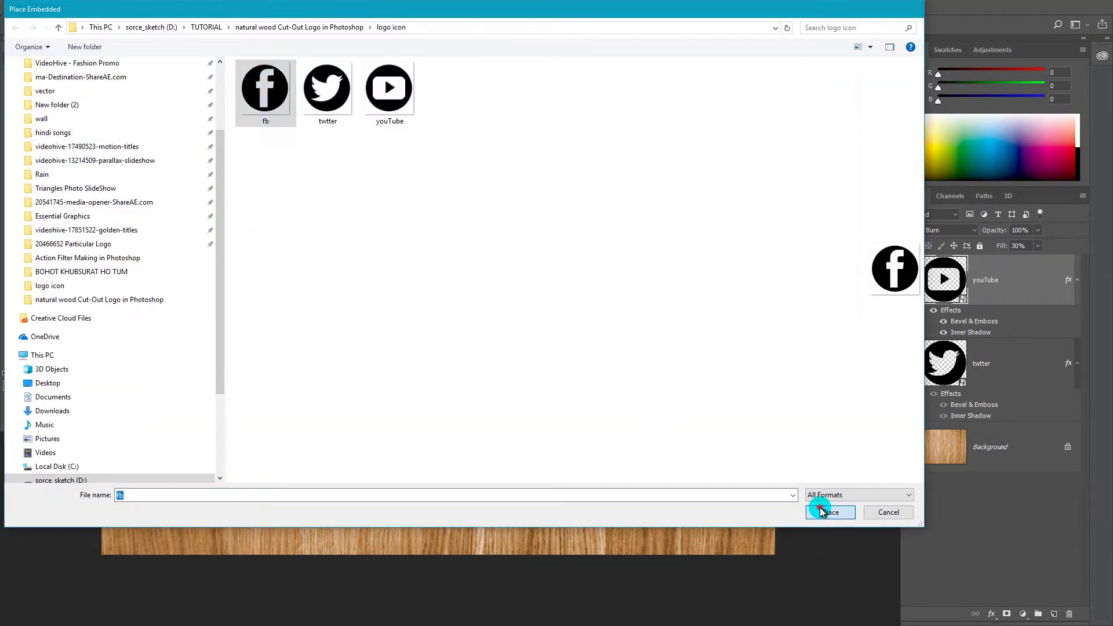
click(218, 25)
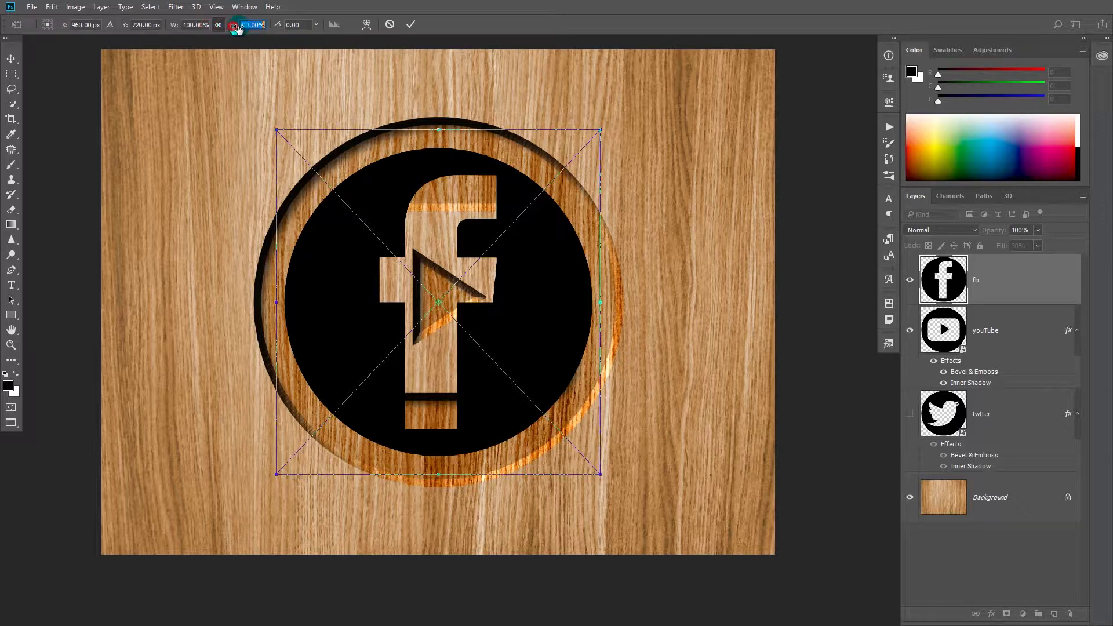
text(1)
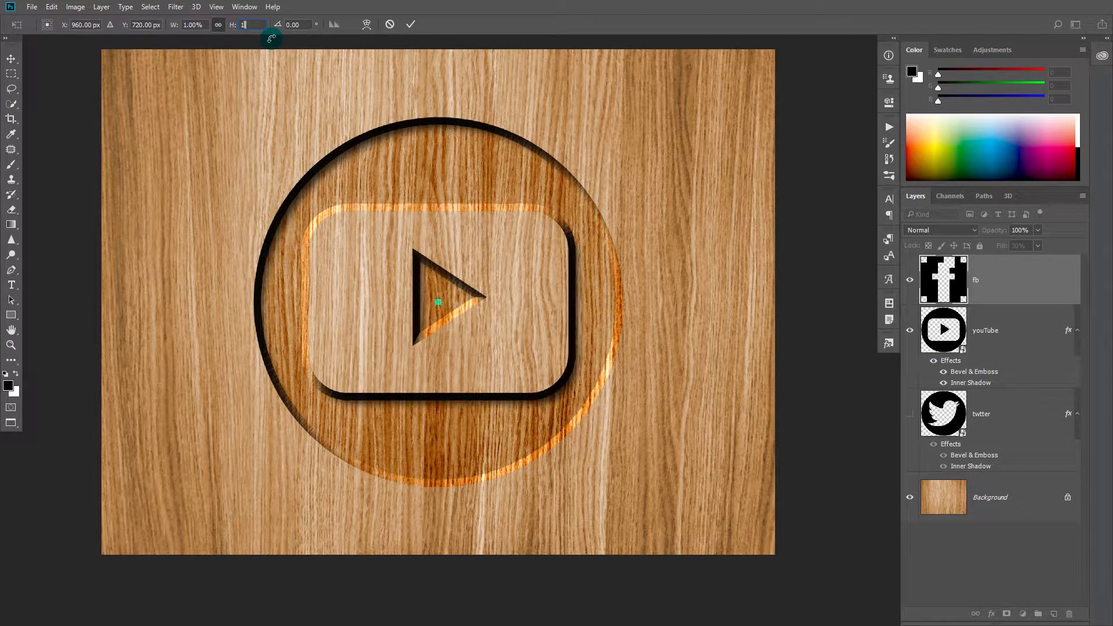
text(00)
click(411, 24)
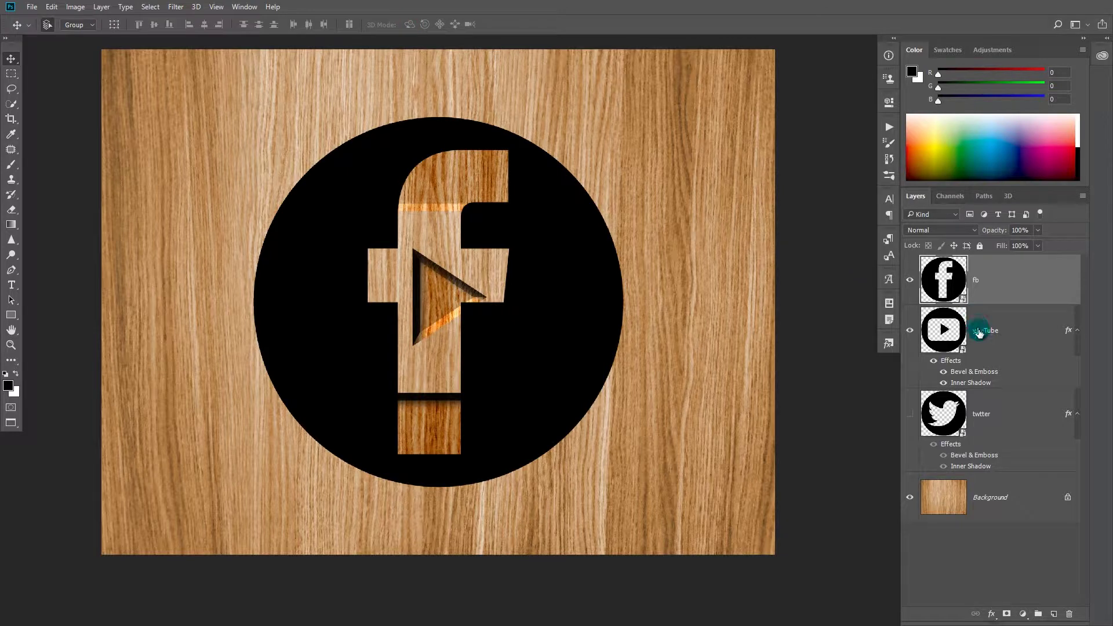
- Hide the youTube layer and paste the engraved layer style onto the fb layer
click(910, 330)
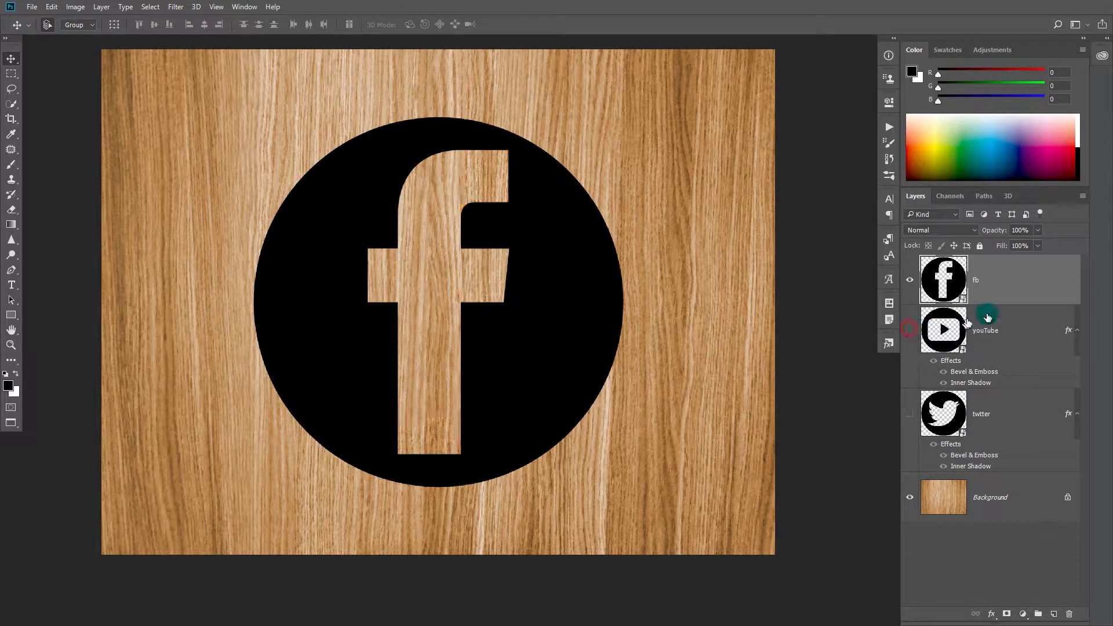
right_click(1007, 288)
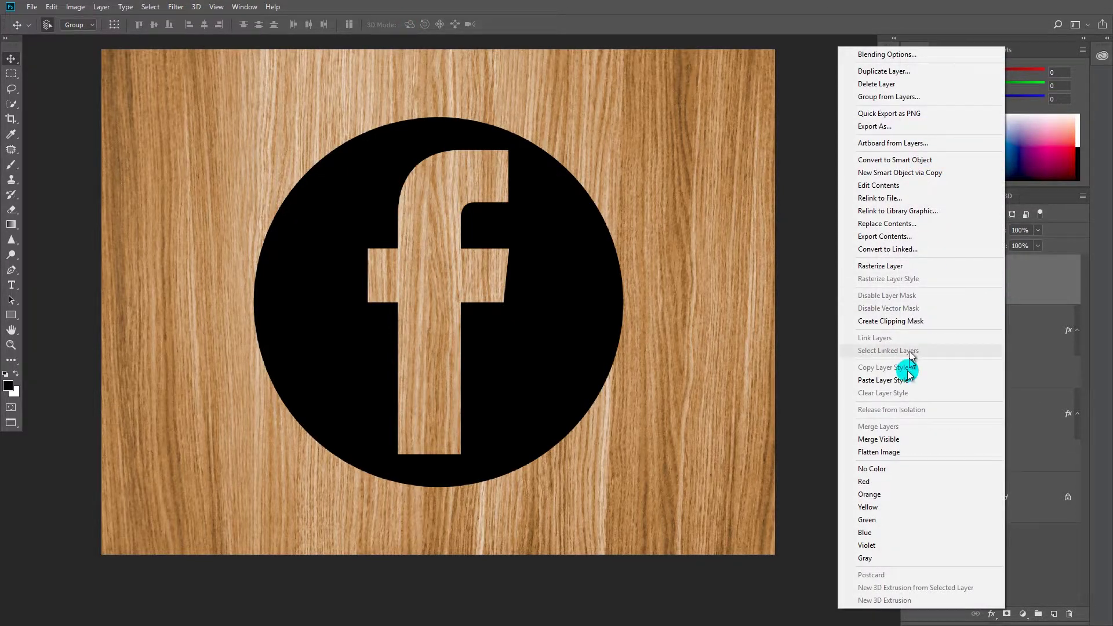
click(904, 381)
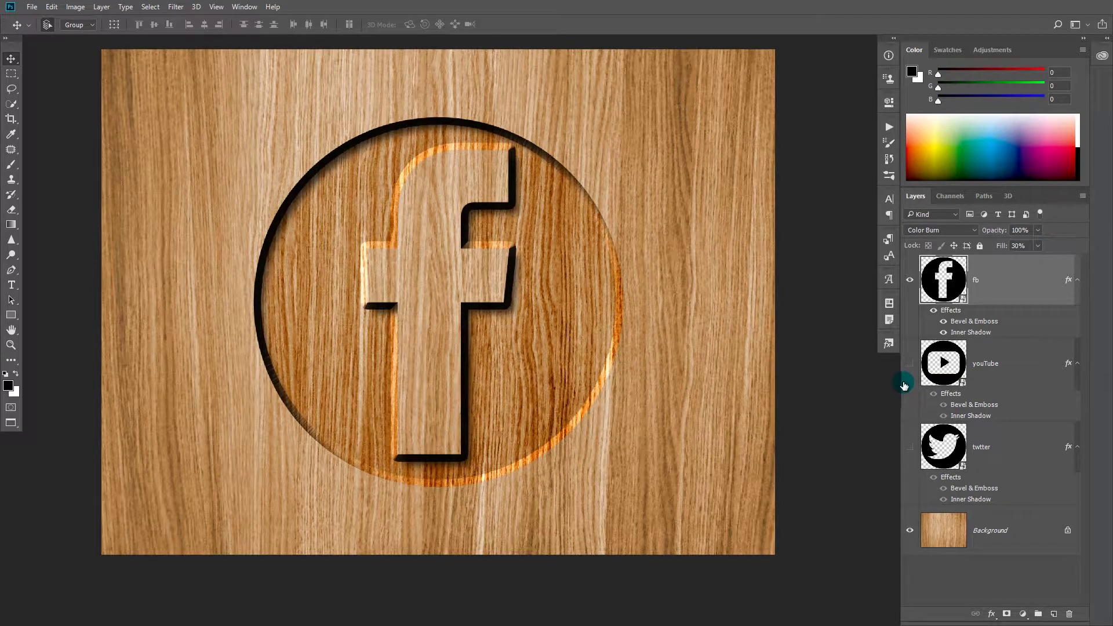
click(928, 444)
click(642, 510)
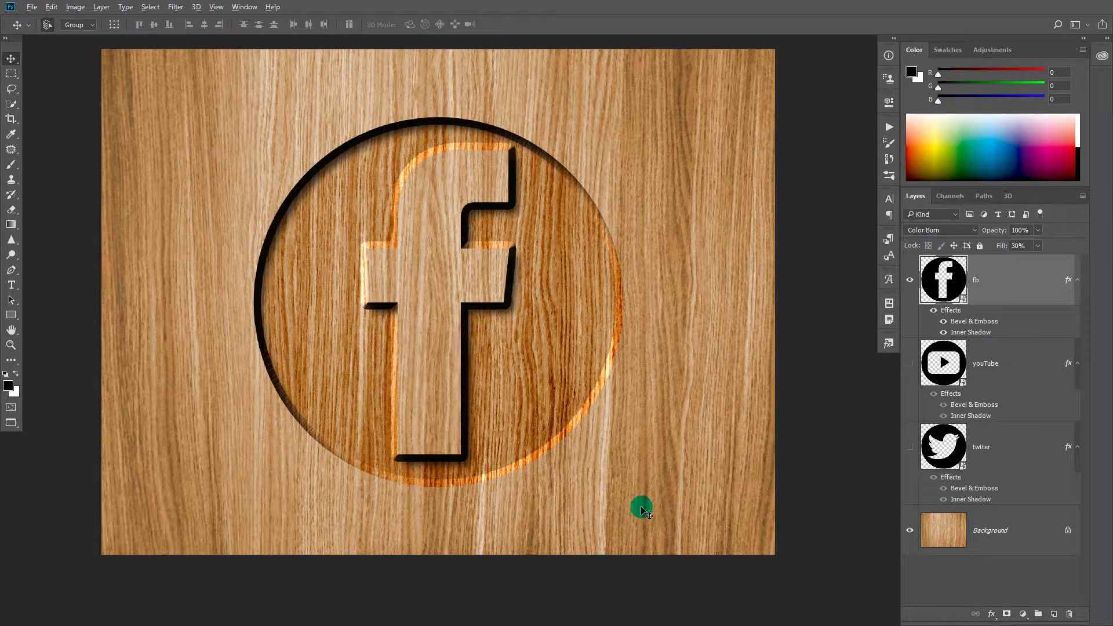
key(alt+Tab)
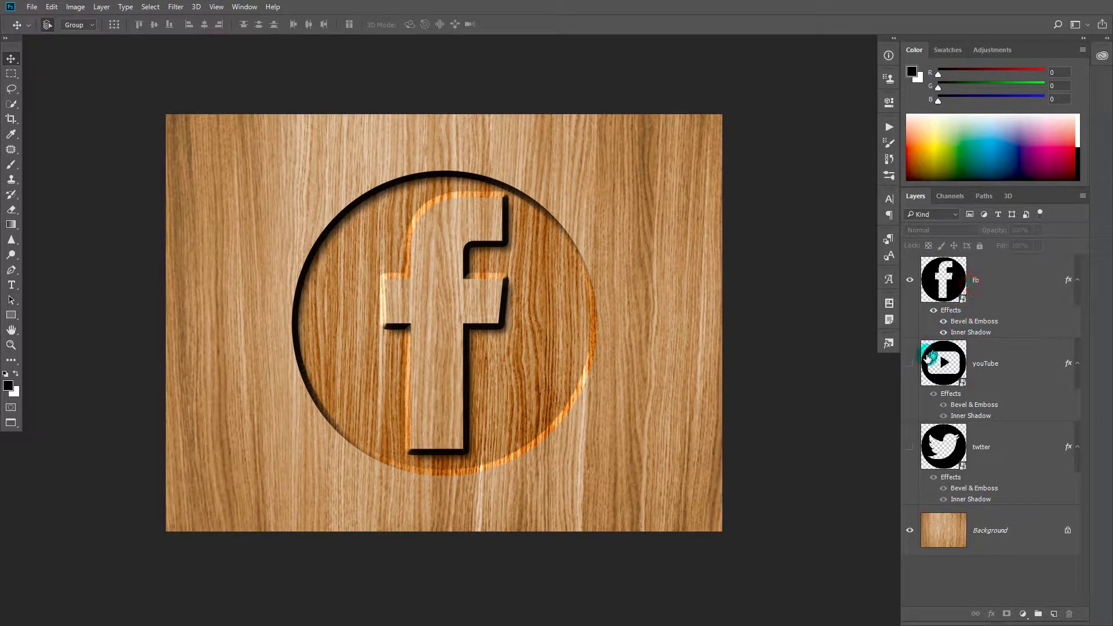
- Show youTube and twtter, move YouTube left and Facebook right, then distribute horizontal centers
click(909, 364)
click(910, 447)
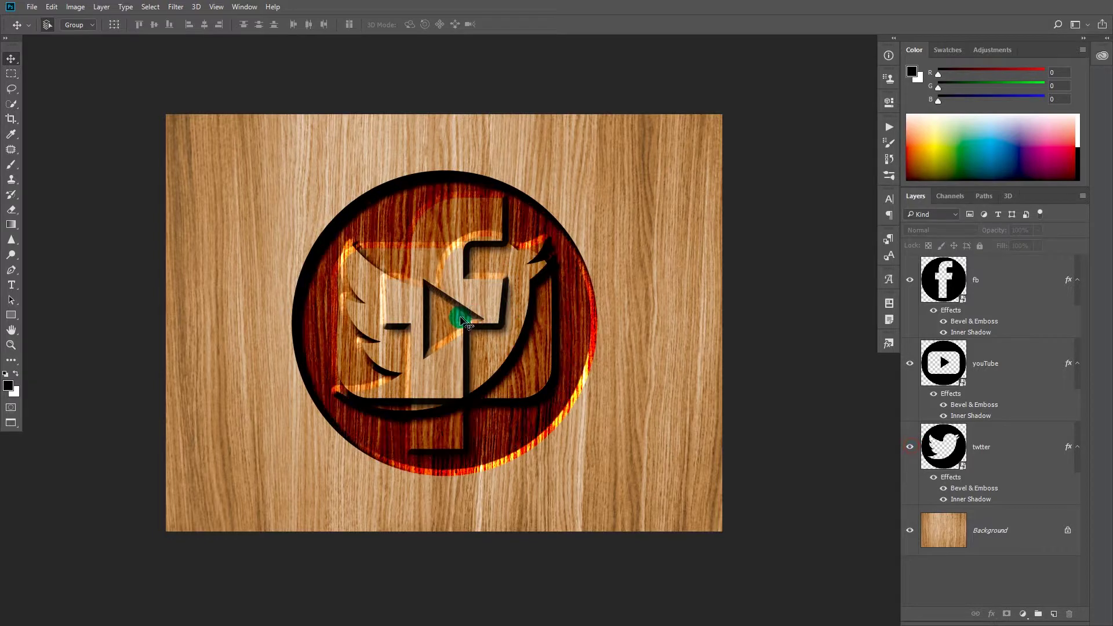
drag(469, 313, 146, 347)
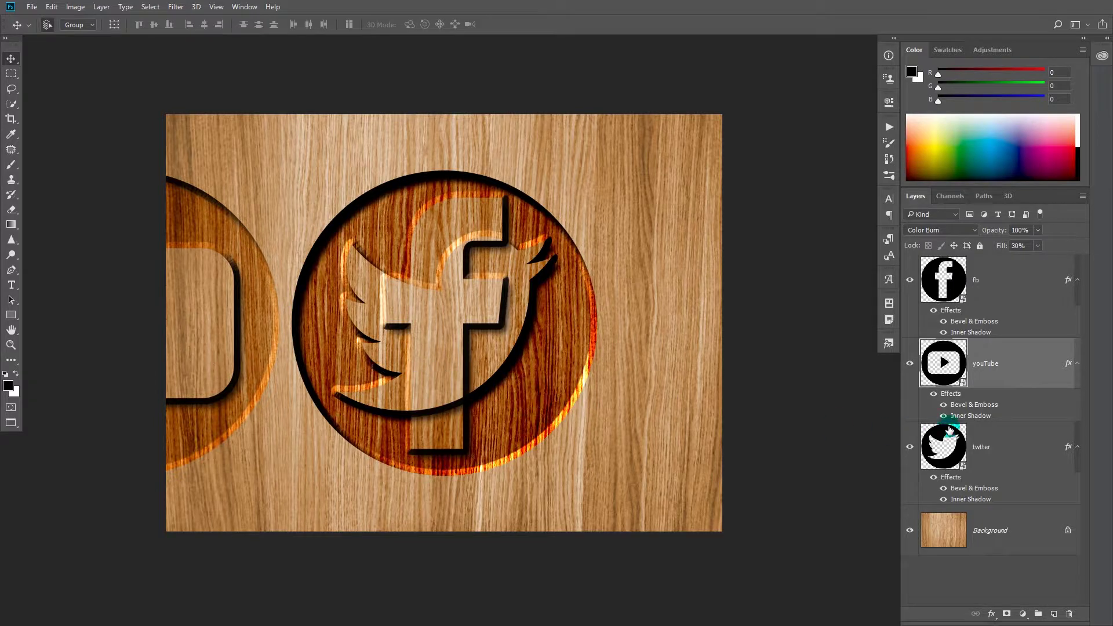
click(1004, 454)
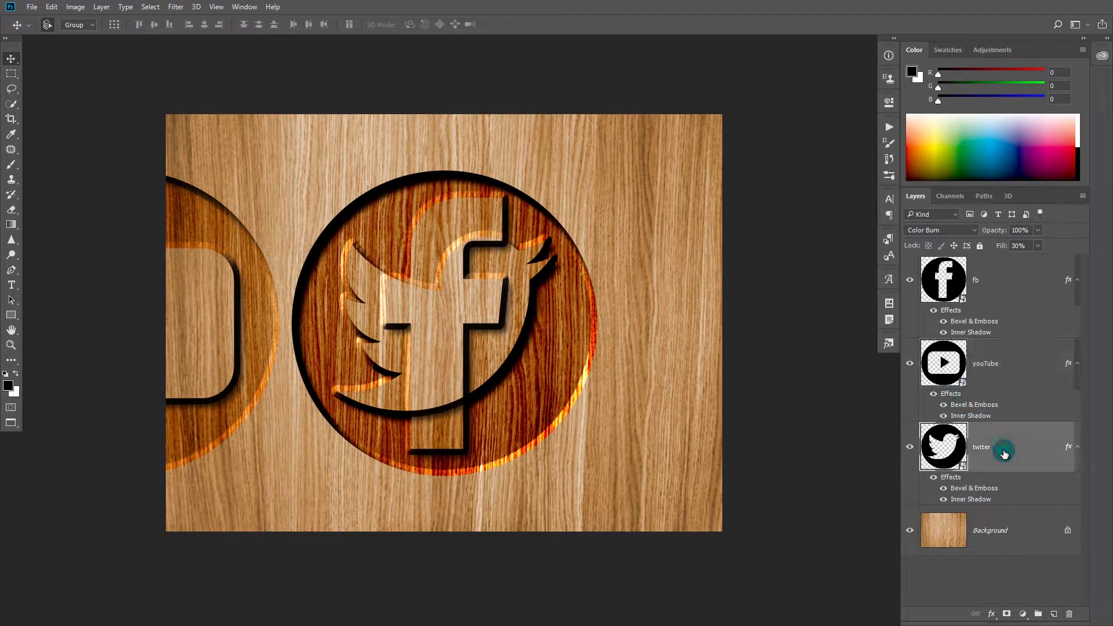
mouse_move(497, 328)
mouse_down()
mouse_move(712, 231)
mouse_move(701, 228)
mouse_up()
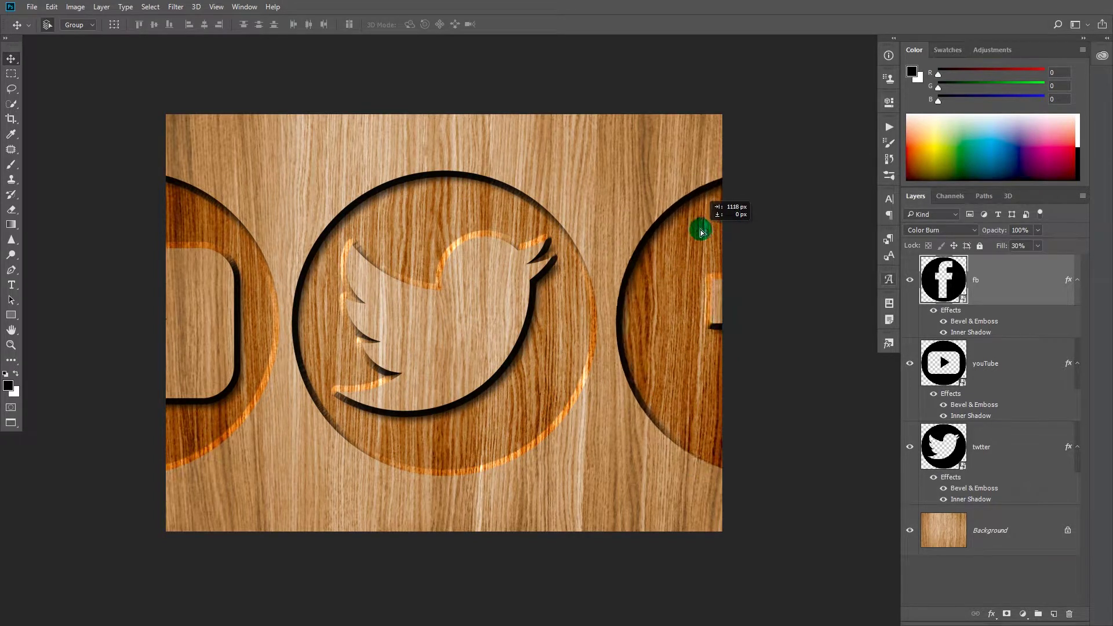
shift+click(979, 448)
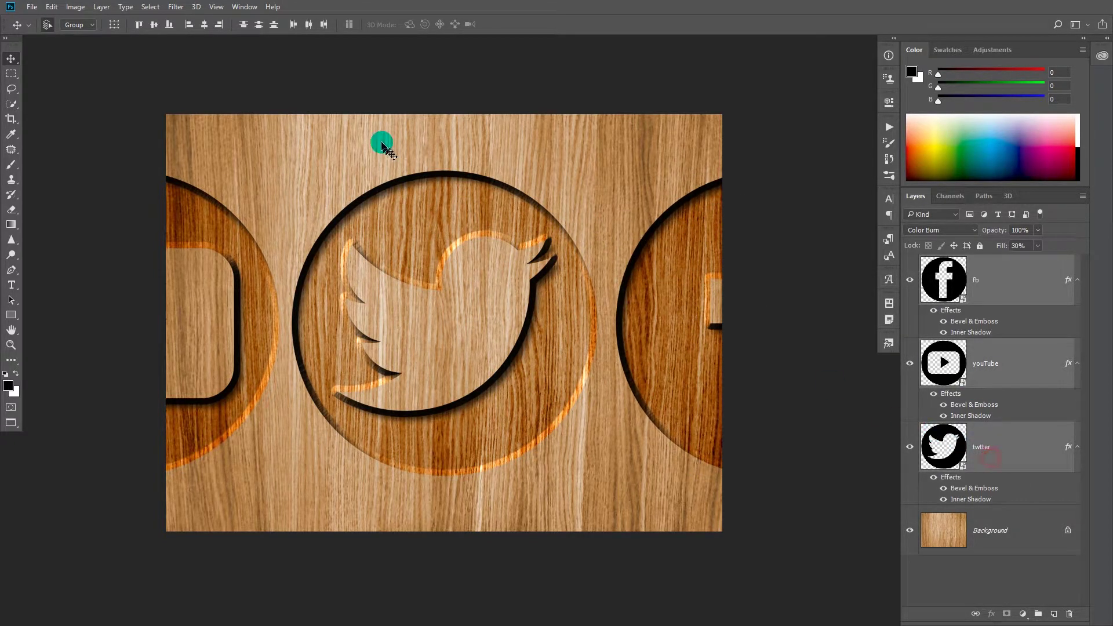
click(311, 24)
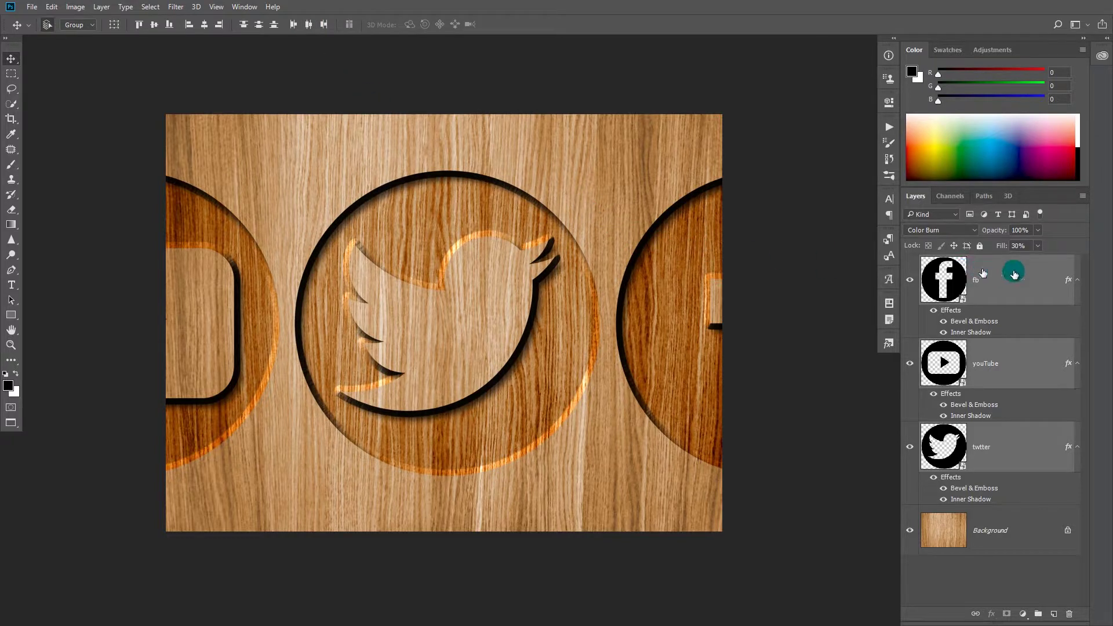
- Free Transform the three logos down to about 54%, commit, and zoom in on them
key(ctrl+t)
scroll(883, 368, down, 2)
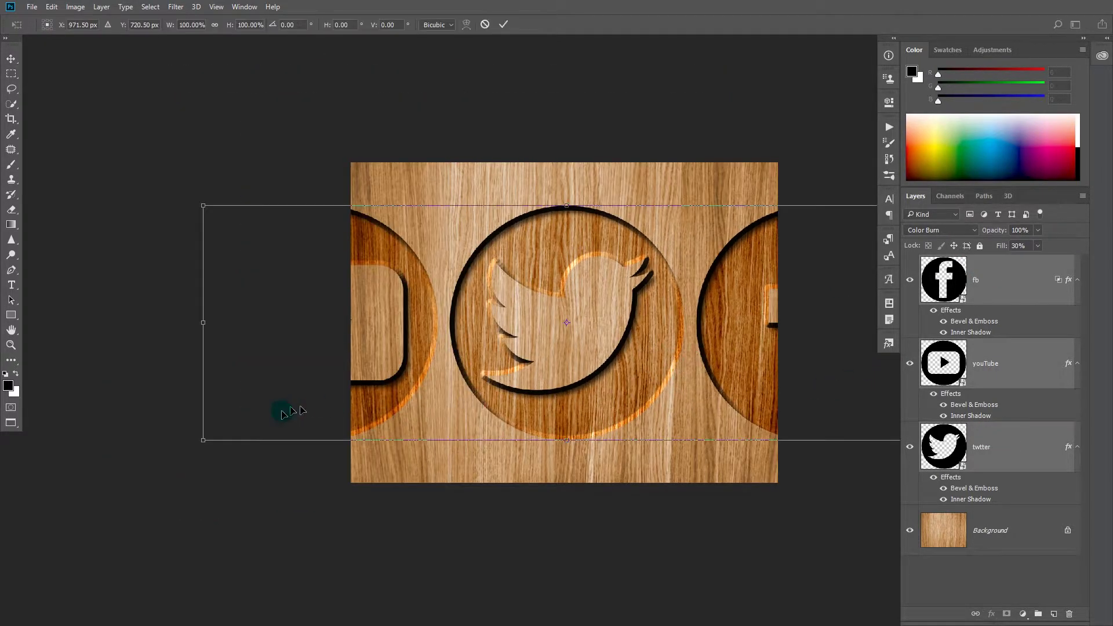
drag(564, 328, 542, 341)
drag(832, 419, 676, 395)
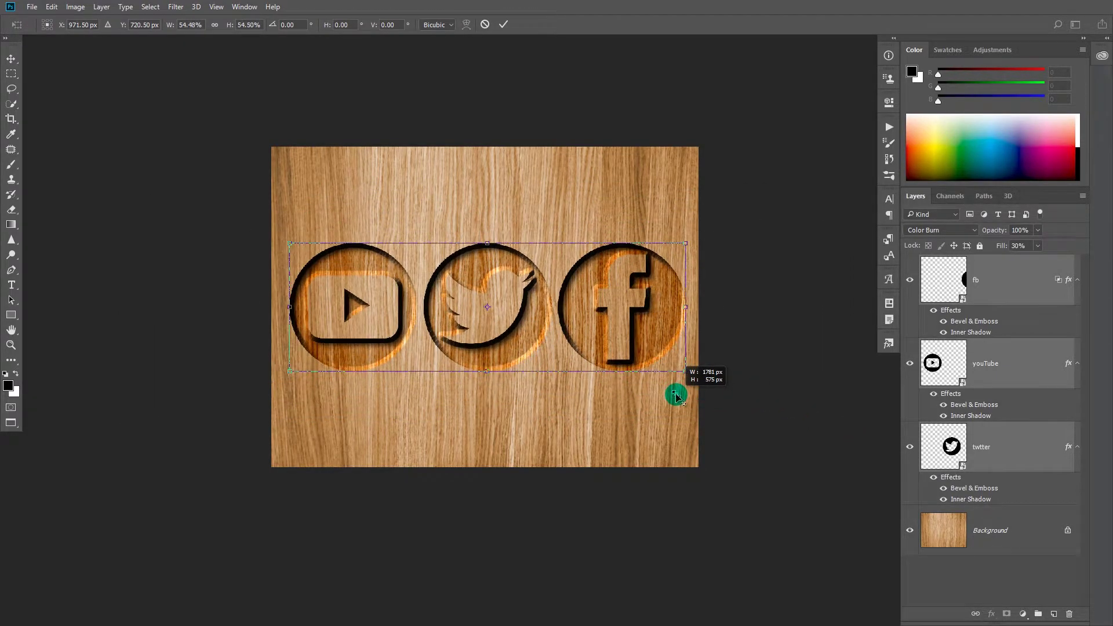
double_click(643, 335)
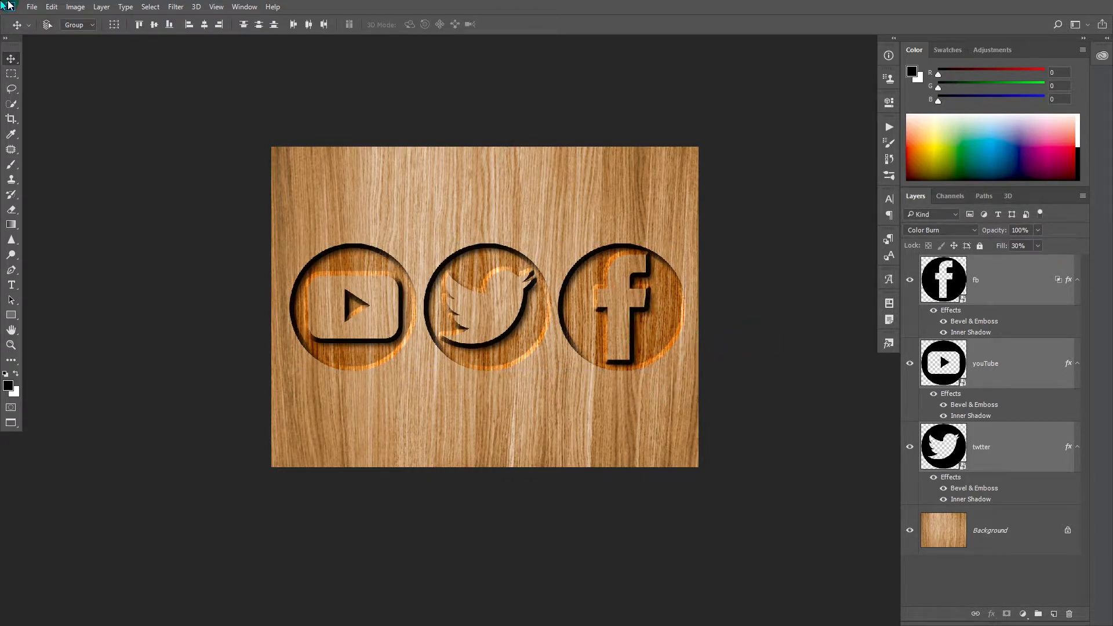
click(325, 358)
click(544, 416)
key(ctrl+plus)
drag(667, 378, 547, 368)
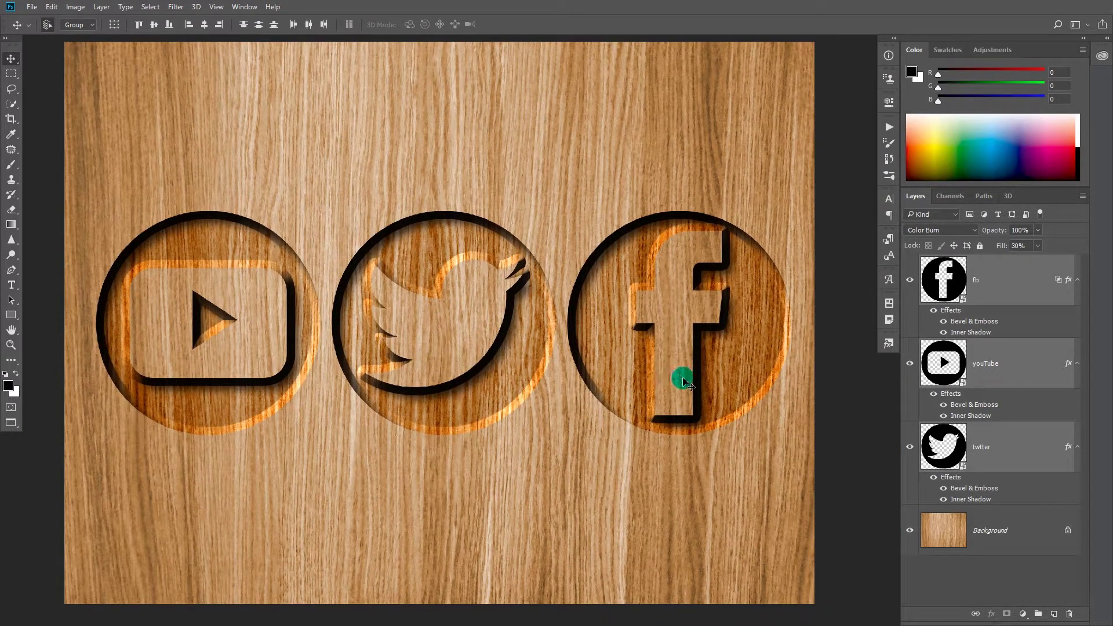